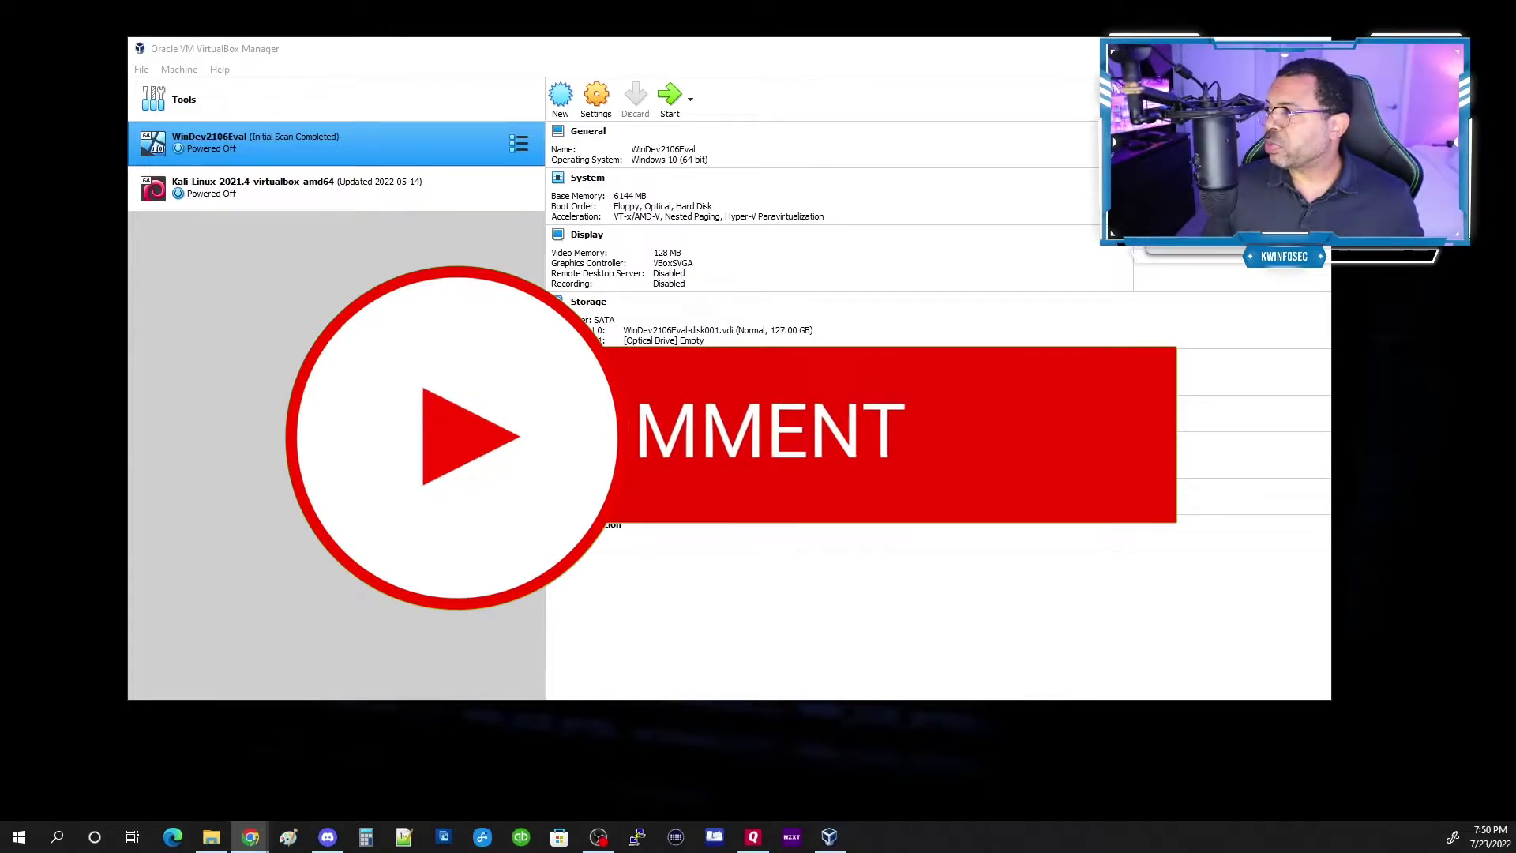
# Step: Switch between Chrome and VirtualBox Manager, leaving the Chrome new tab in front
pyautogui.click(250, 838)
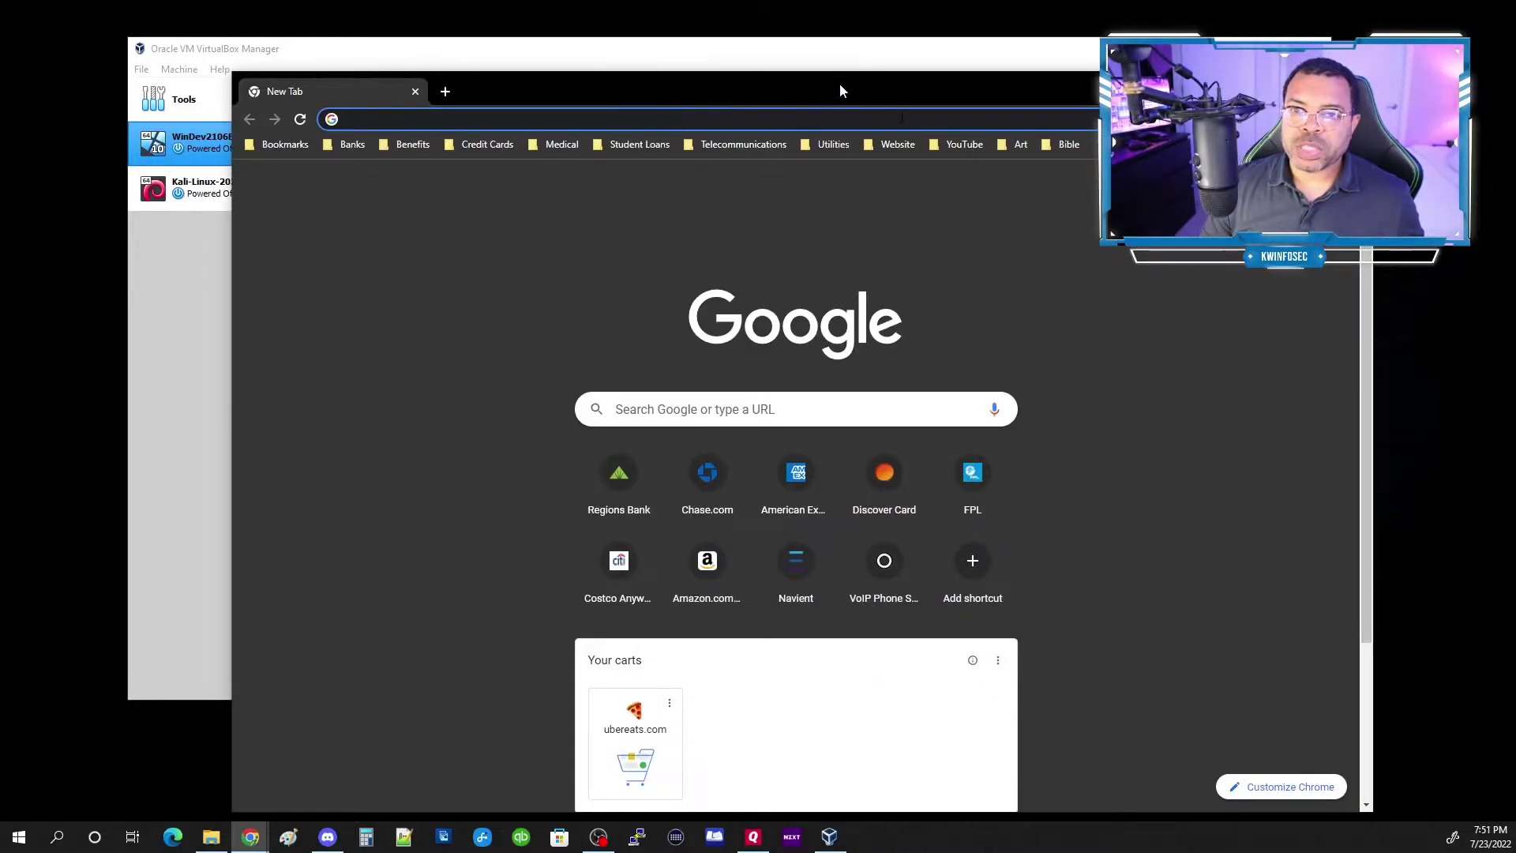
pyautogui.click(840, 58)
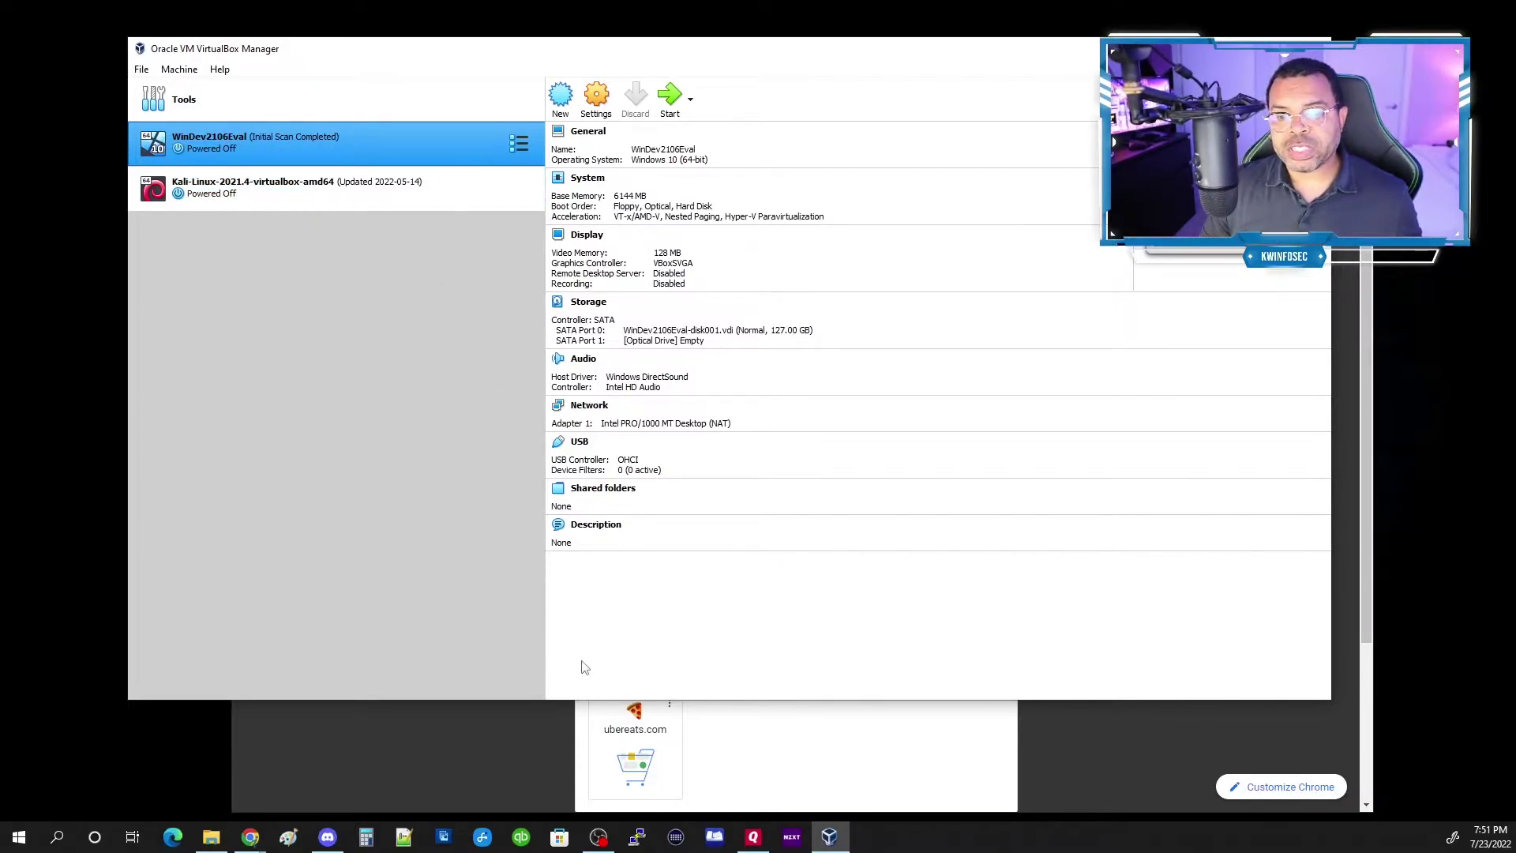
pyautogui.click(484, 744)
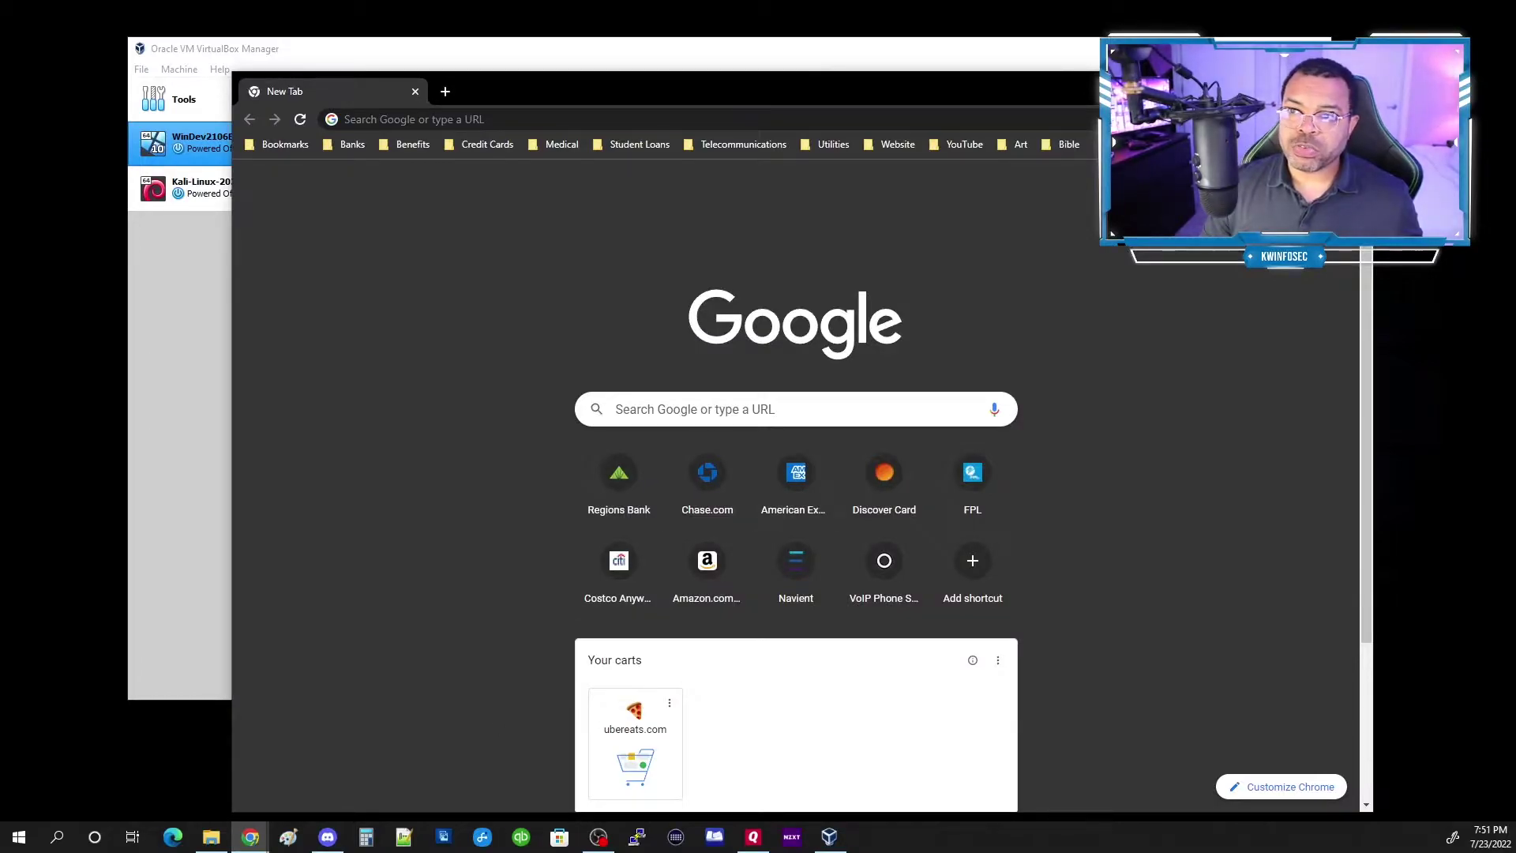
# Step: Maximize Chrome, search 'windows evaluation virtualbox', and open the Microsoft Developer result
pyautogui.doubleClick(529, 91)
pyautogui.click(495, 40)
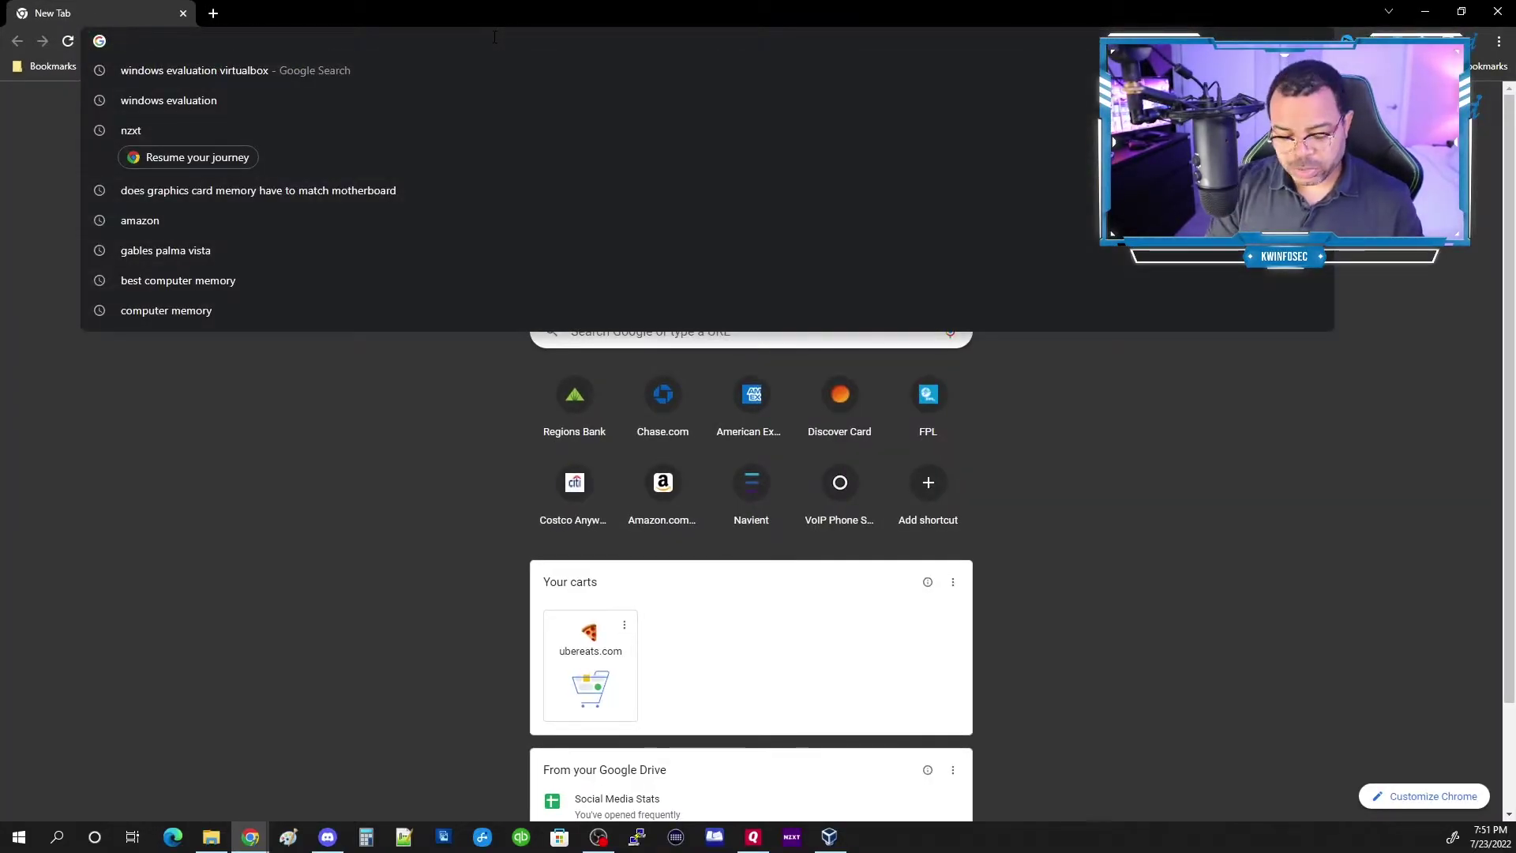
pyautogui.write('win')
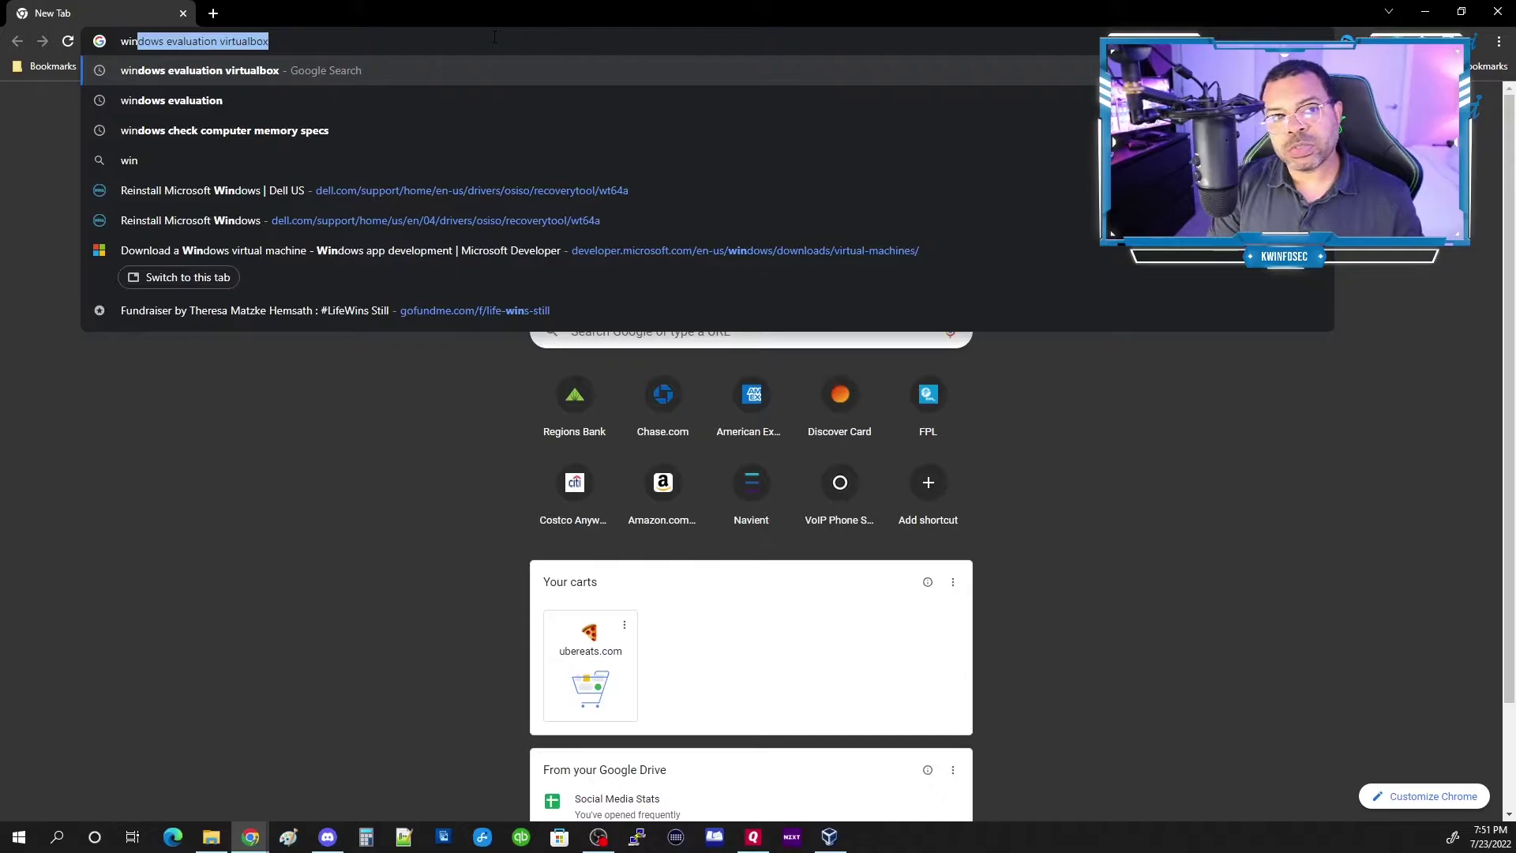
pyautogui.write('dows')
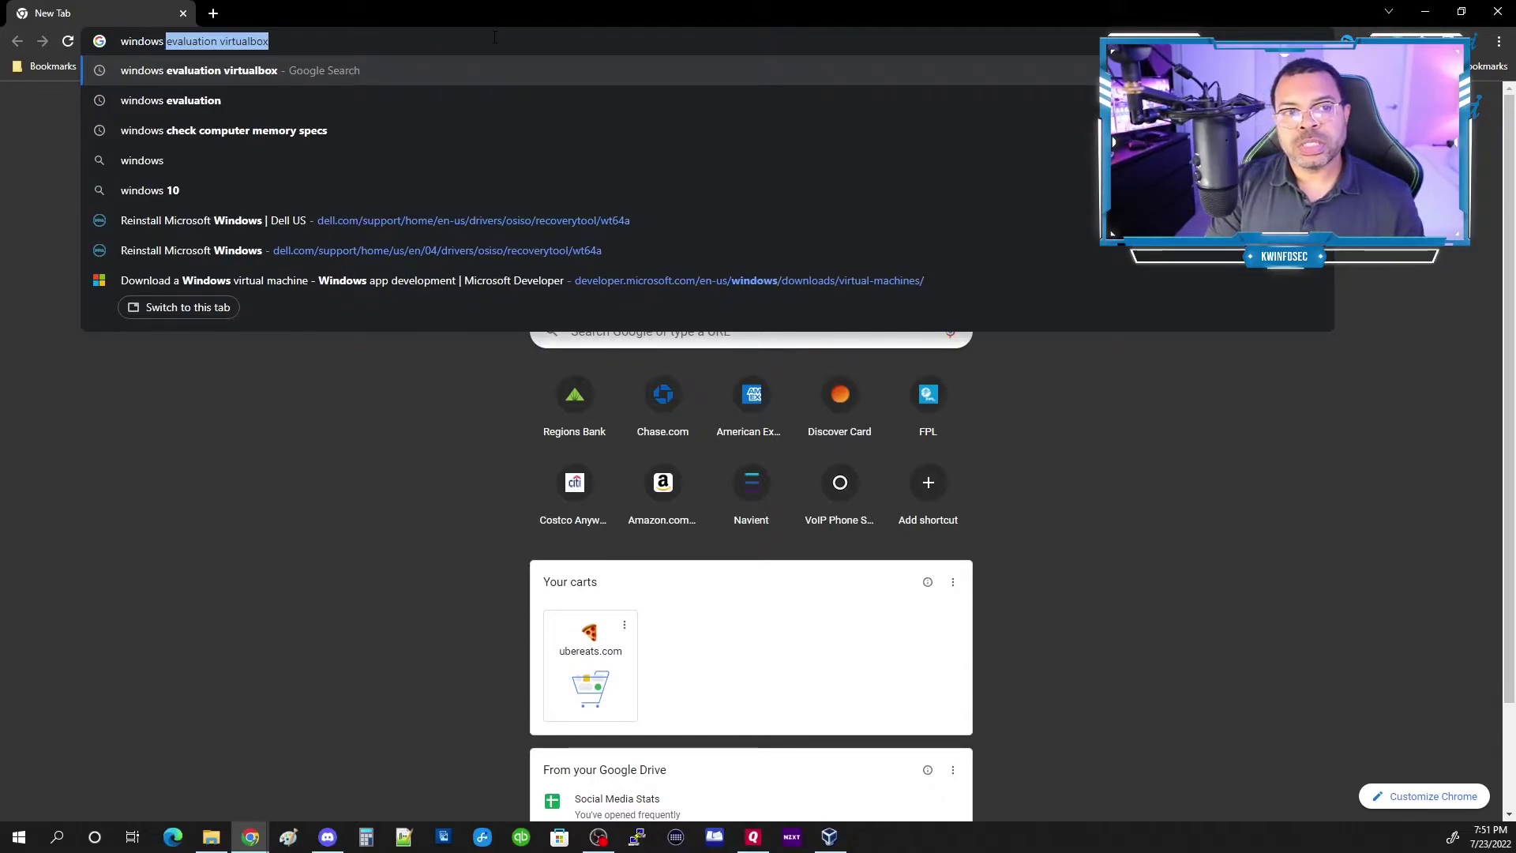
pyautogui.press('End')
pyautogui.press('Return')
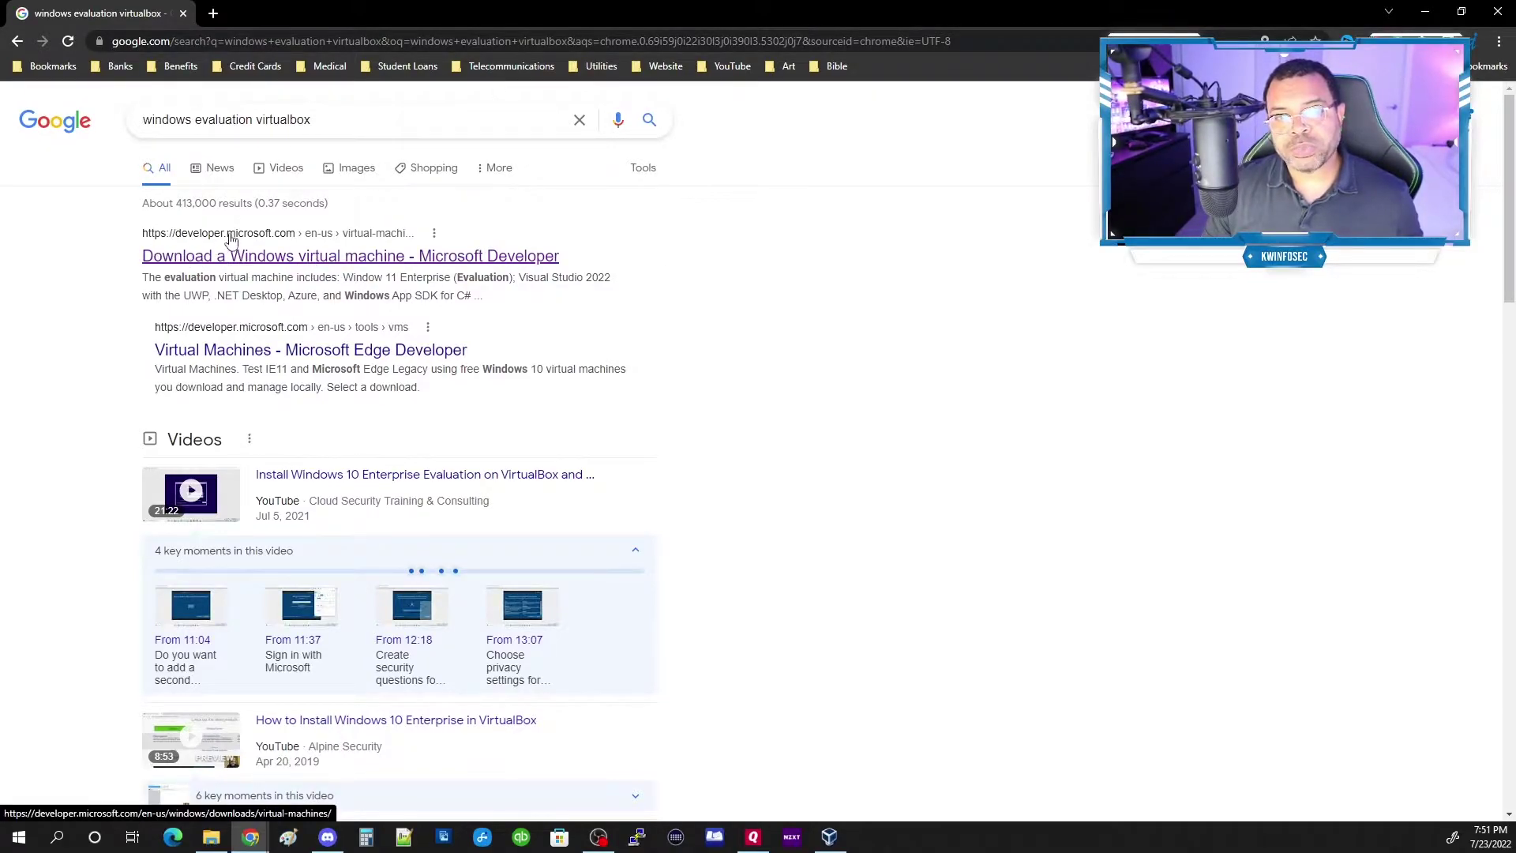
pyautogui.click(289, 256)
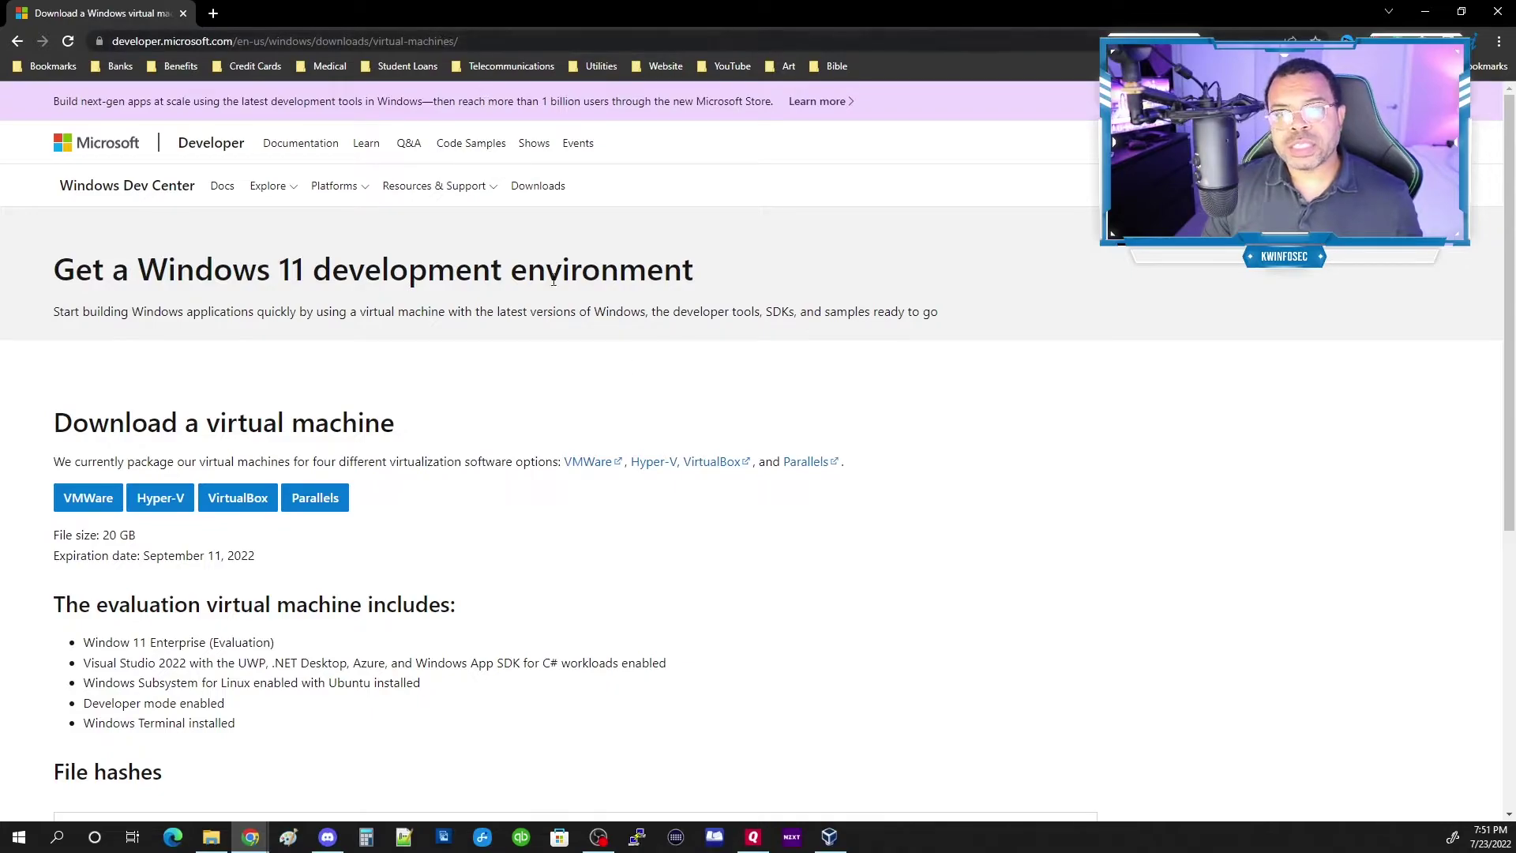
pyautogui.scroll(-1, 550, 354)
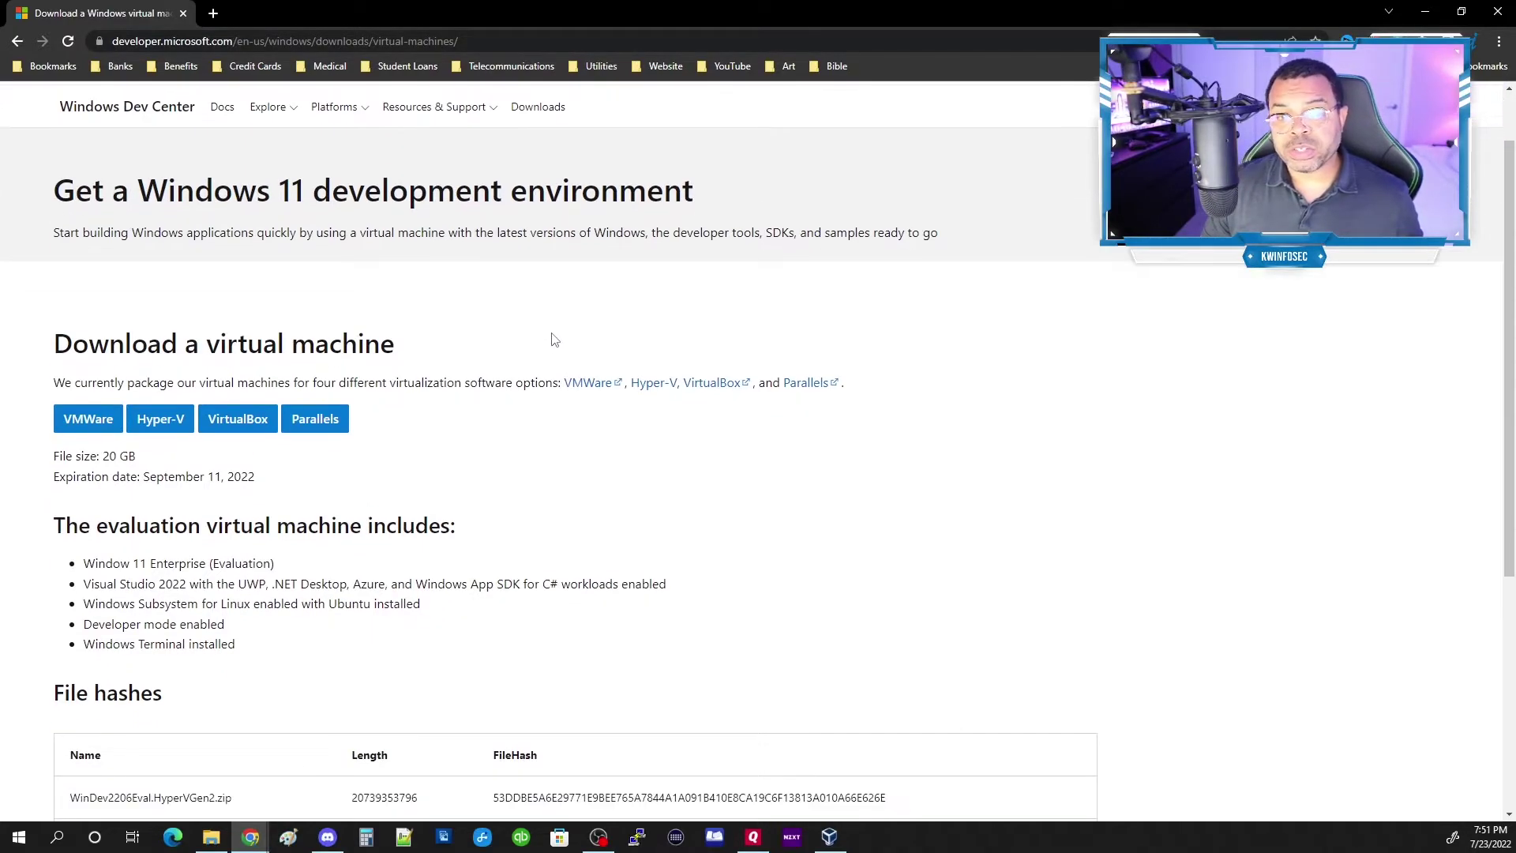
pyautogui.scroll(-1, 550, 340)
pyautogui.scroll(1, 533, 321)
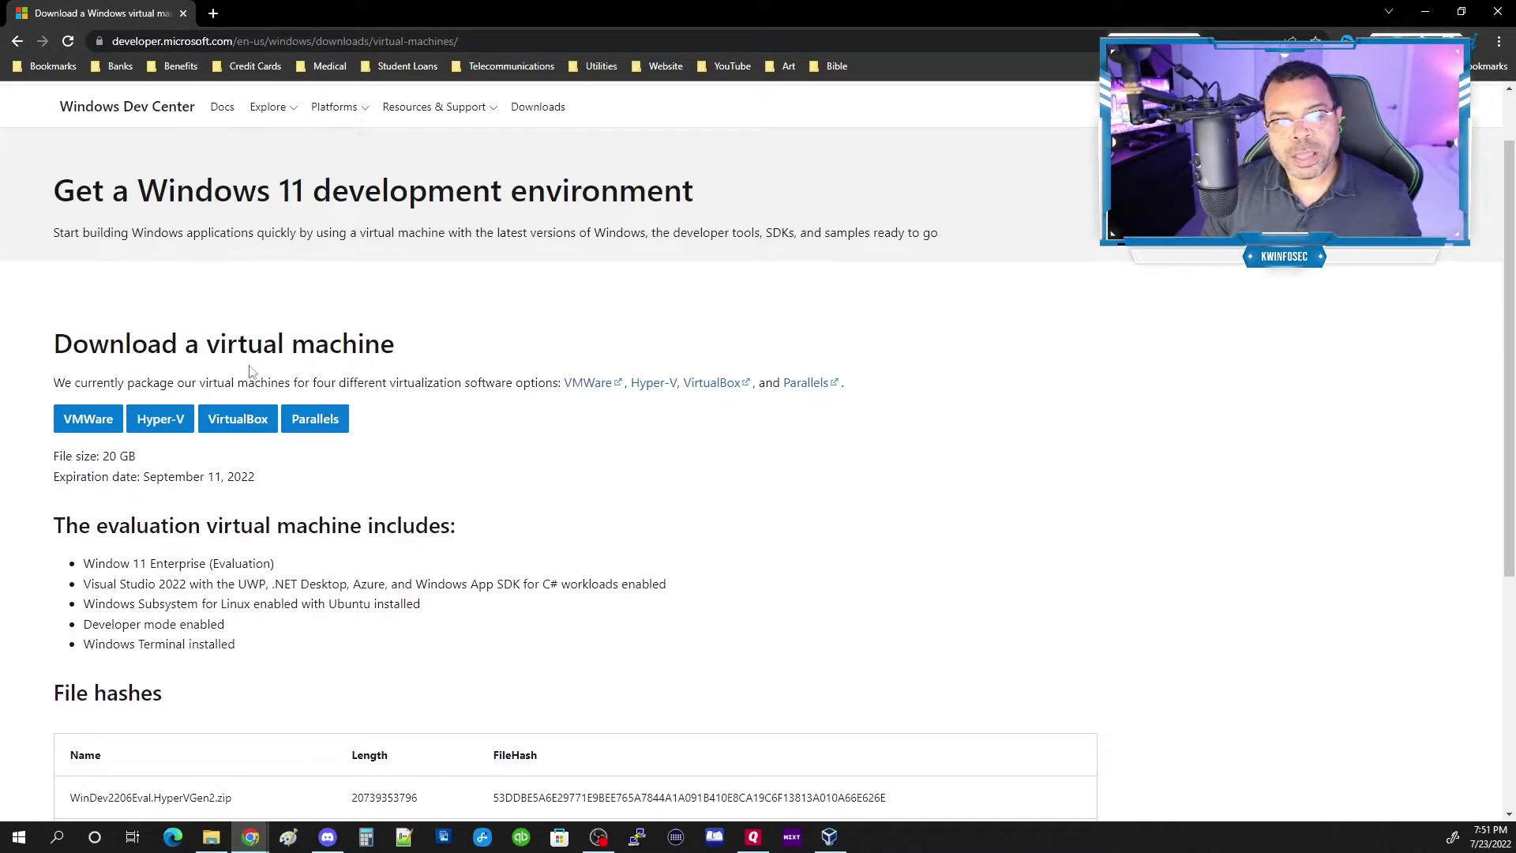
# Step: Save the VirtualBox edition WinDev2106Eval.VirtualBox.zip into Downloads\Oracle
pyautogui.click(249, 425)
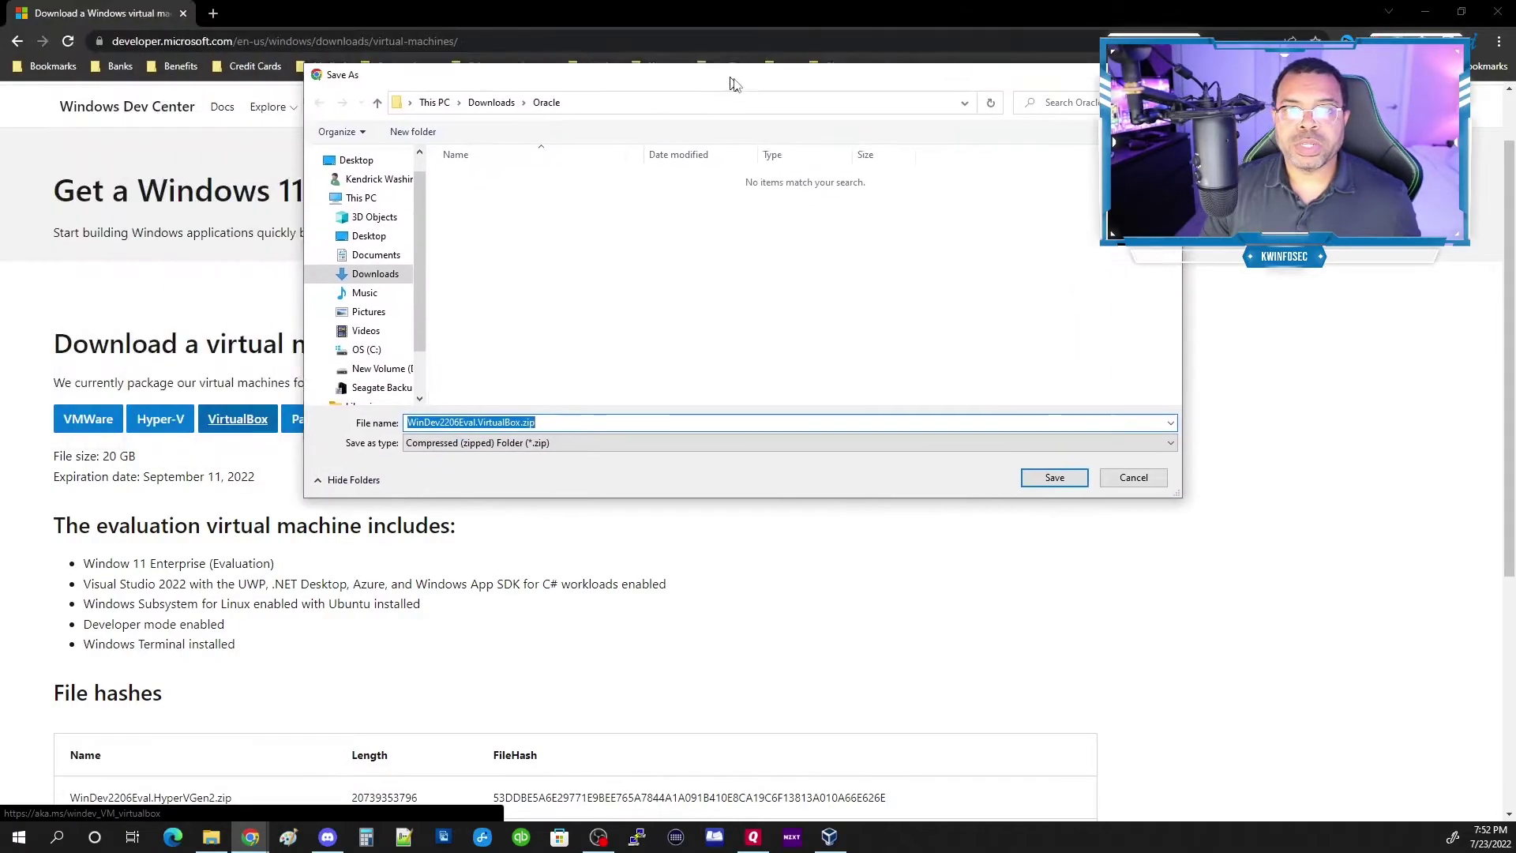
pyautogui.moveTo(438, 12); pyautogui.dragTo(651, 80)
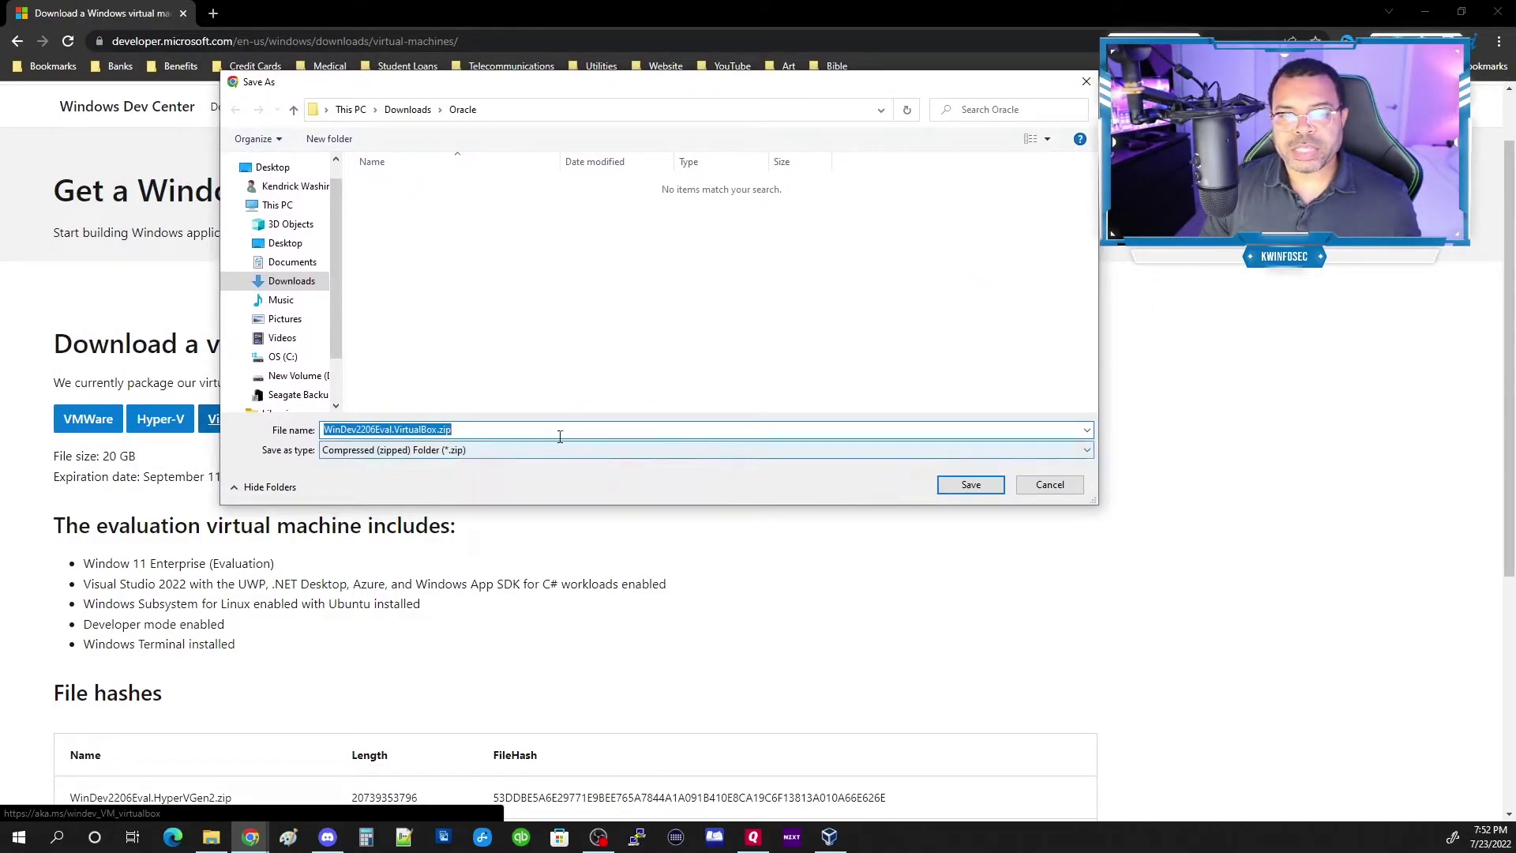
pyautogui.click(970, 485)
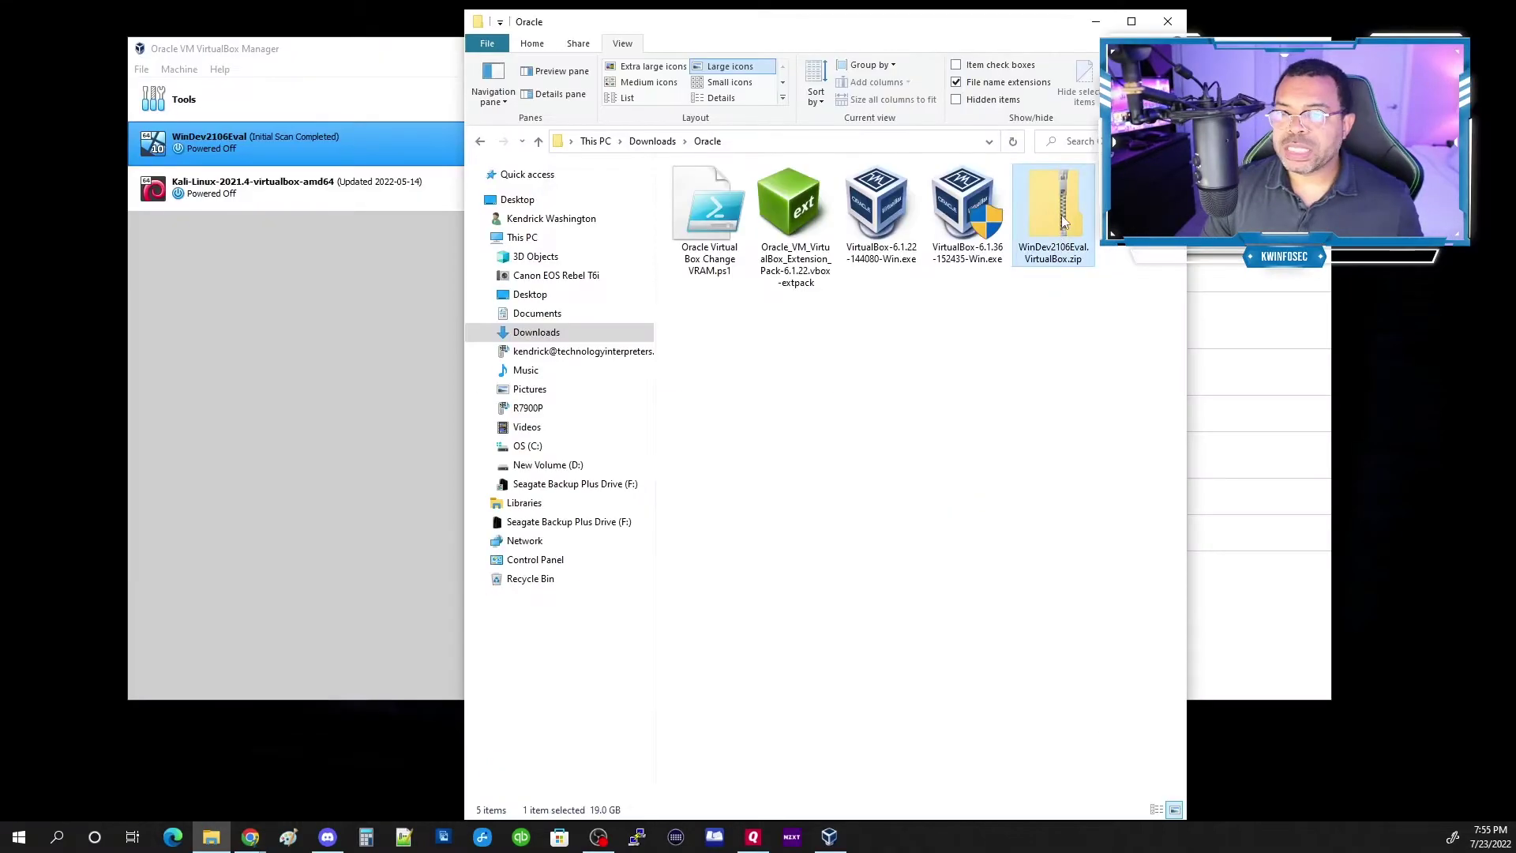
# Step: Extract the WinDev2106Eval.VirtualBox.zip archive to its suggested folder
pyautogui.rightClick(871, 215)
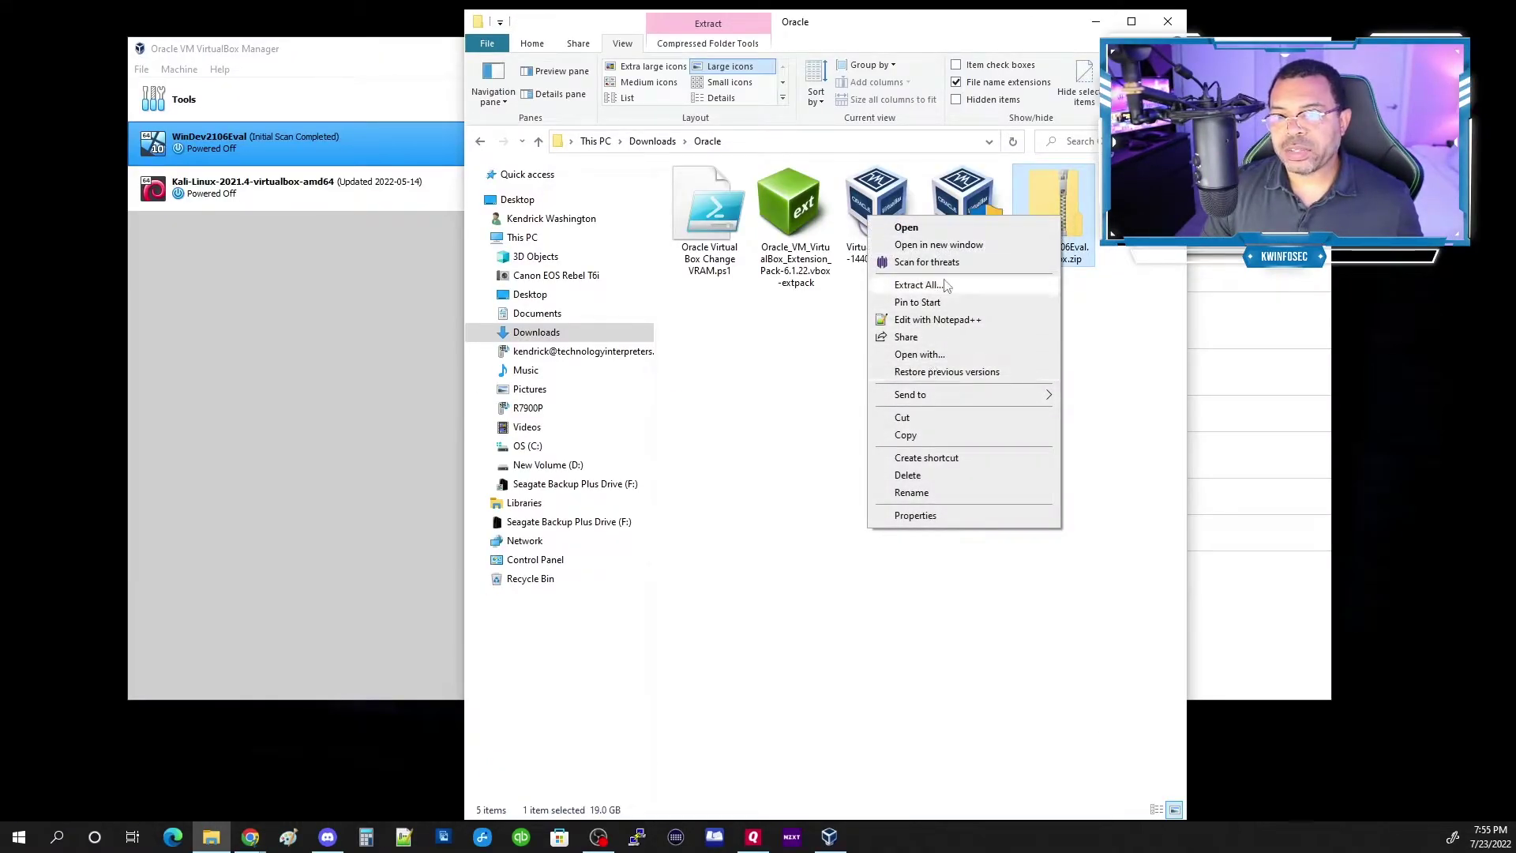
pyautogui.click(919, 284)
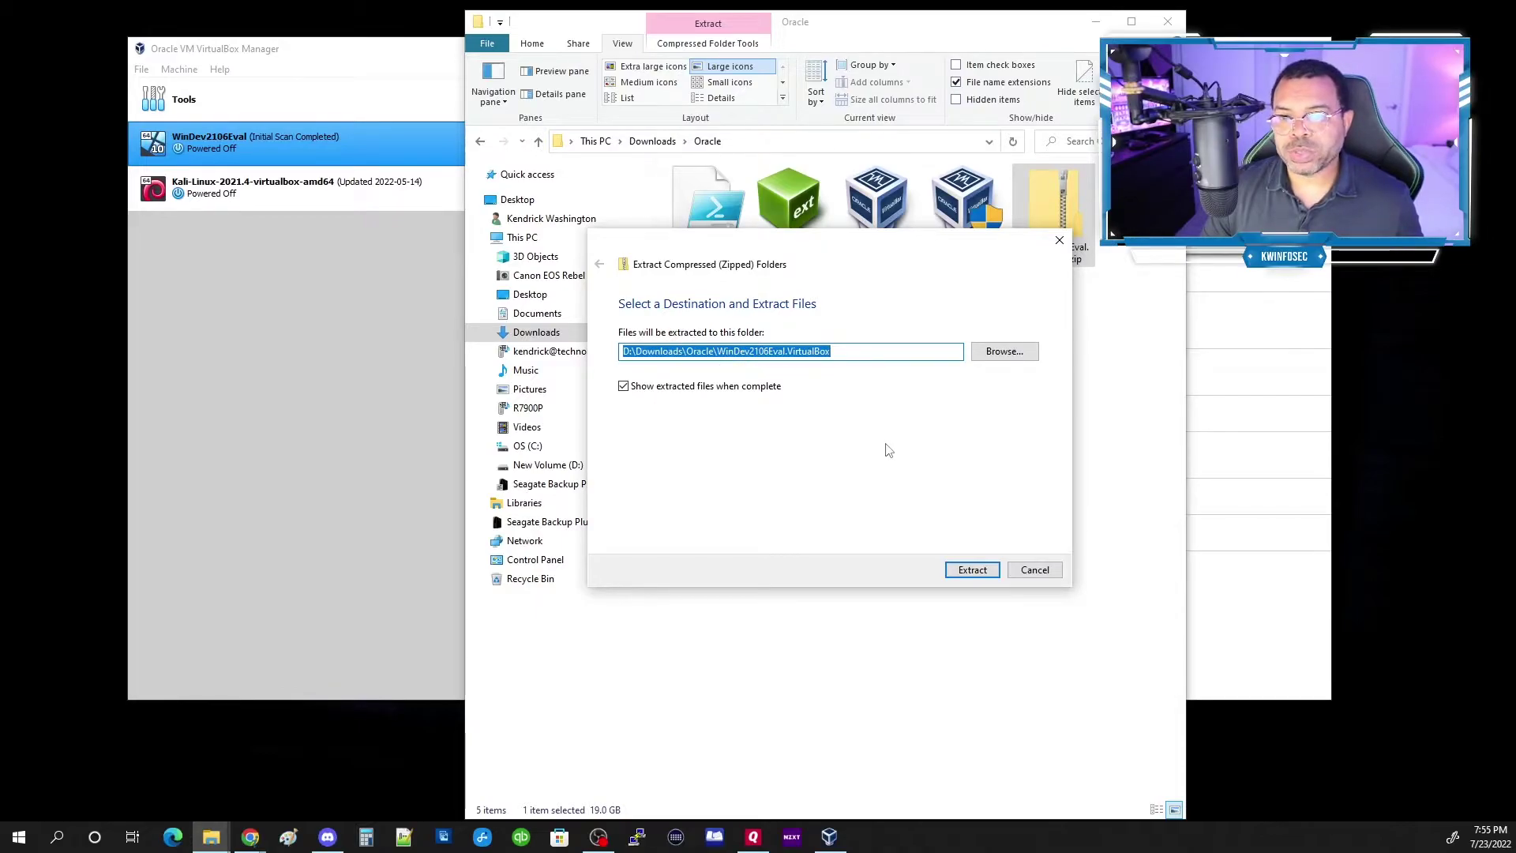
pyautogui.click(973, 570)
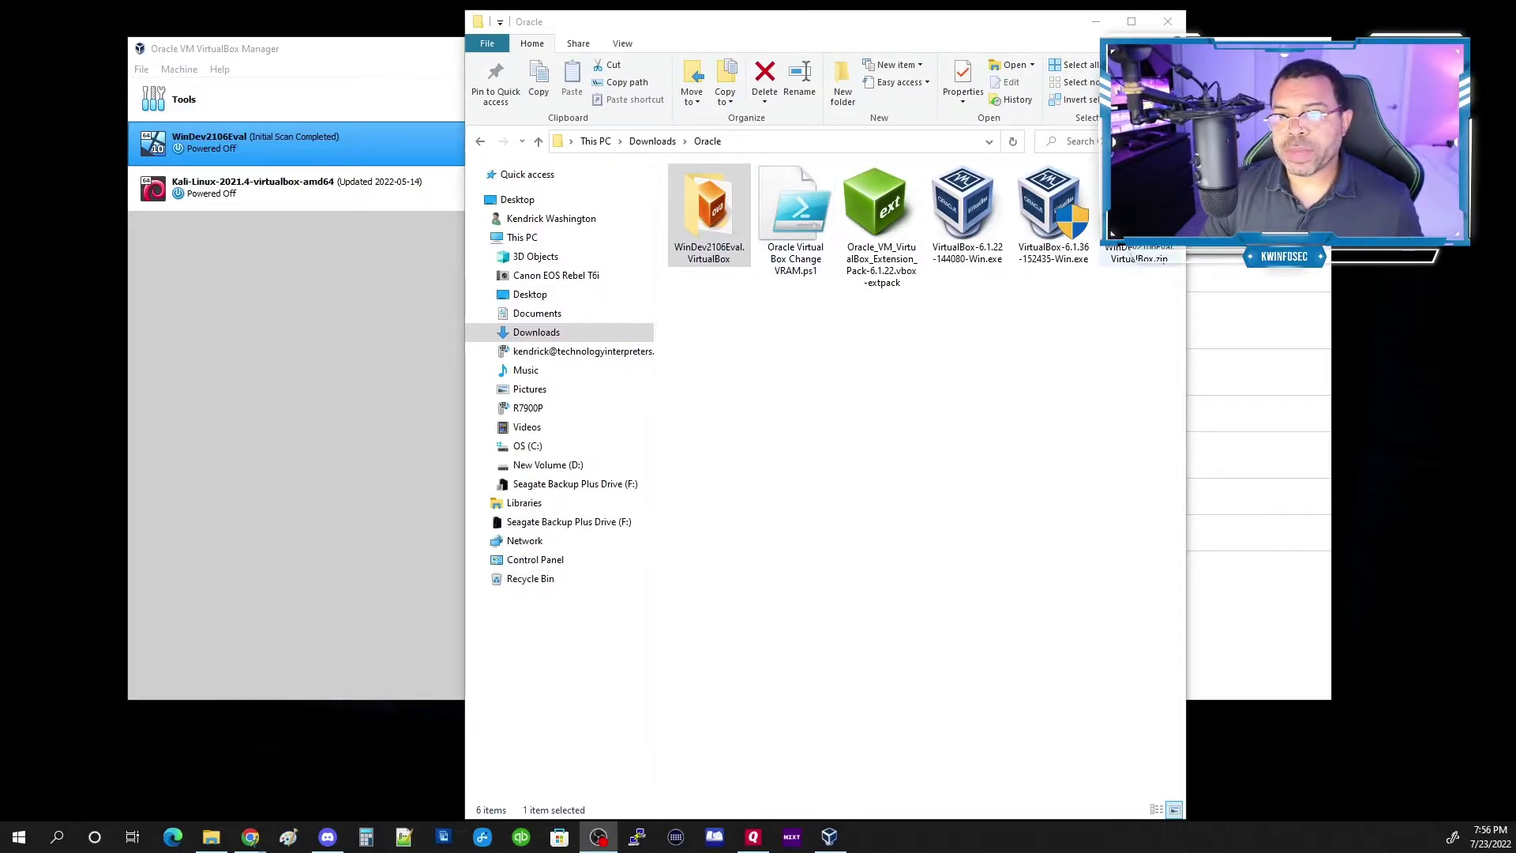
# Step: Open the extracted WinDev2106Eval.VirtualBox folder and select WinDev2106Eval.ova
pyautogui.click(710, 214)
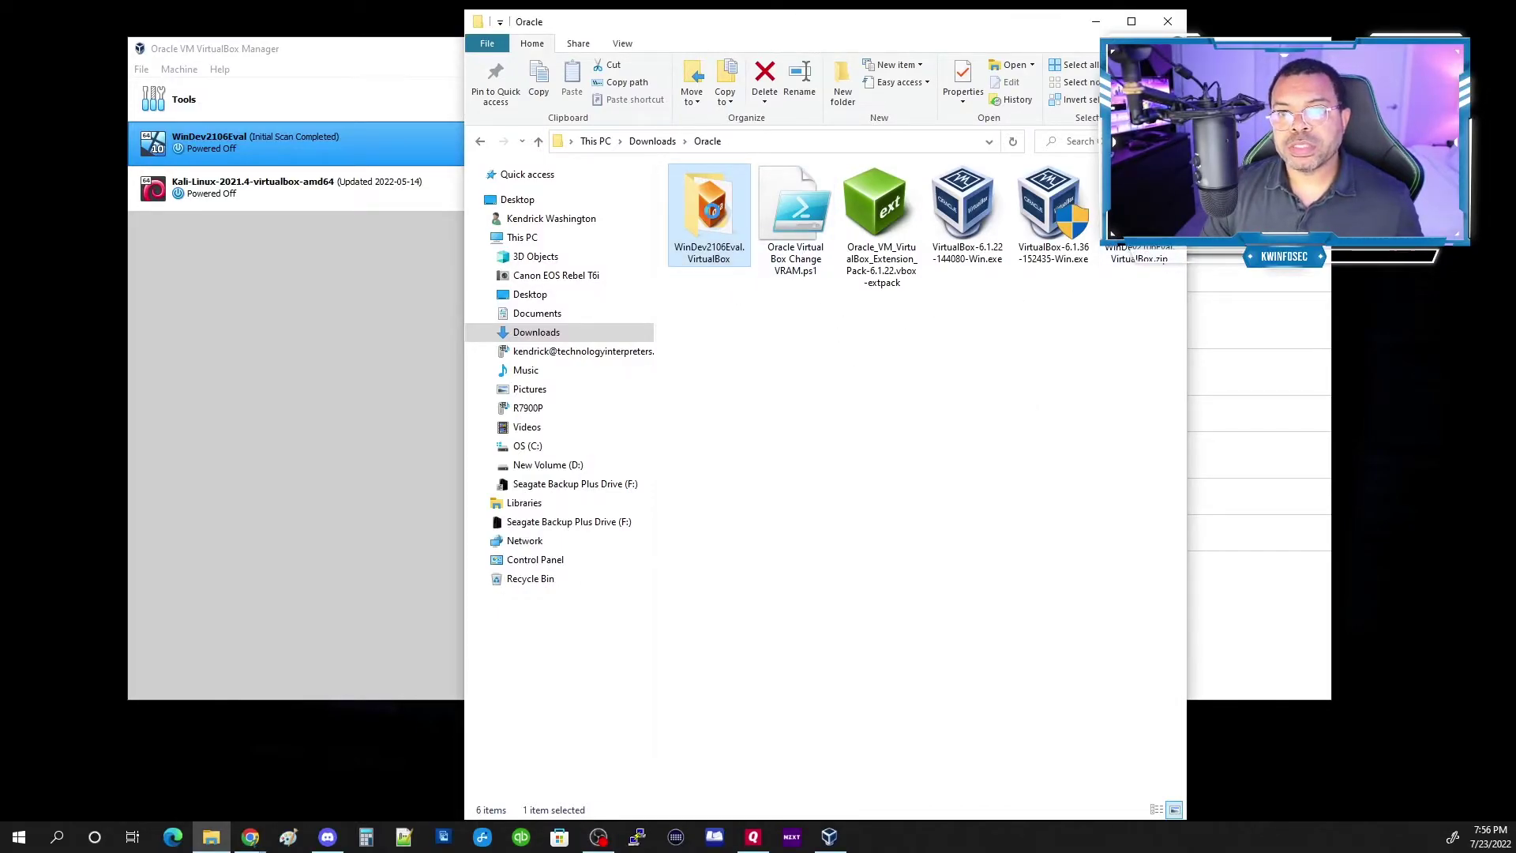
pyautogui.doubleClick(711, 217)
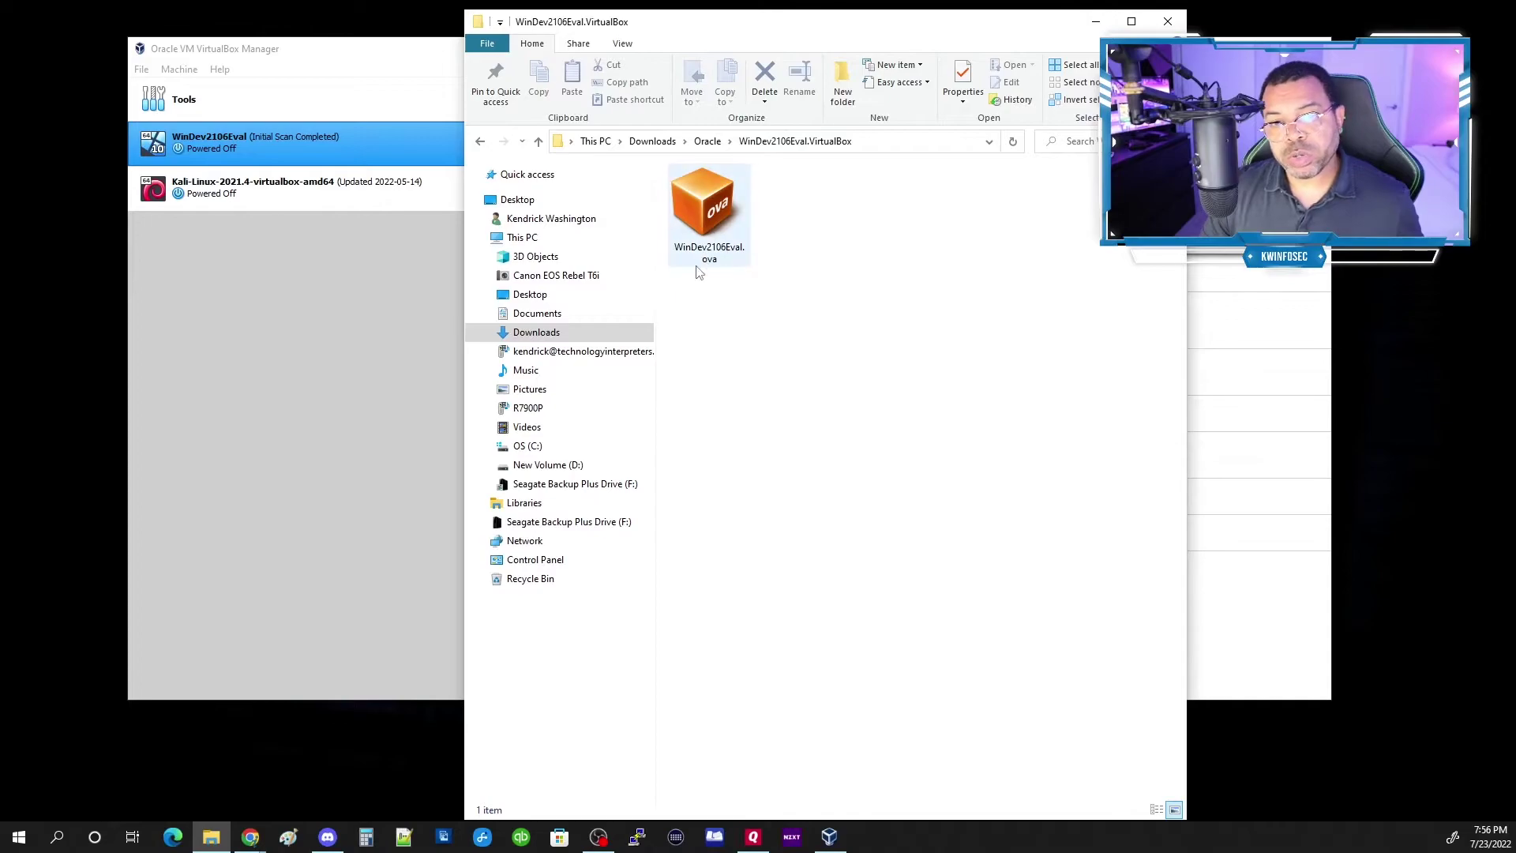
pyautogui.click(705, 216)
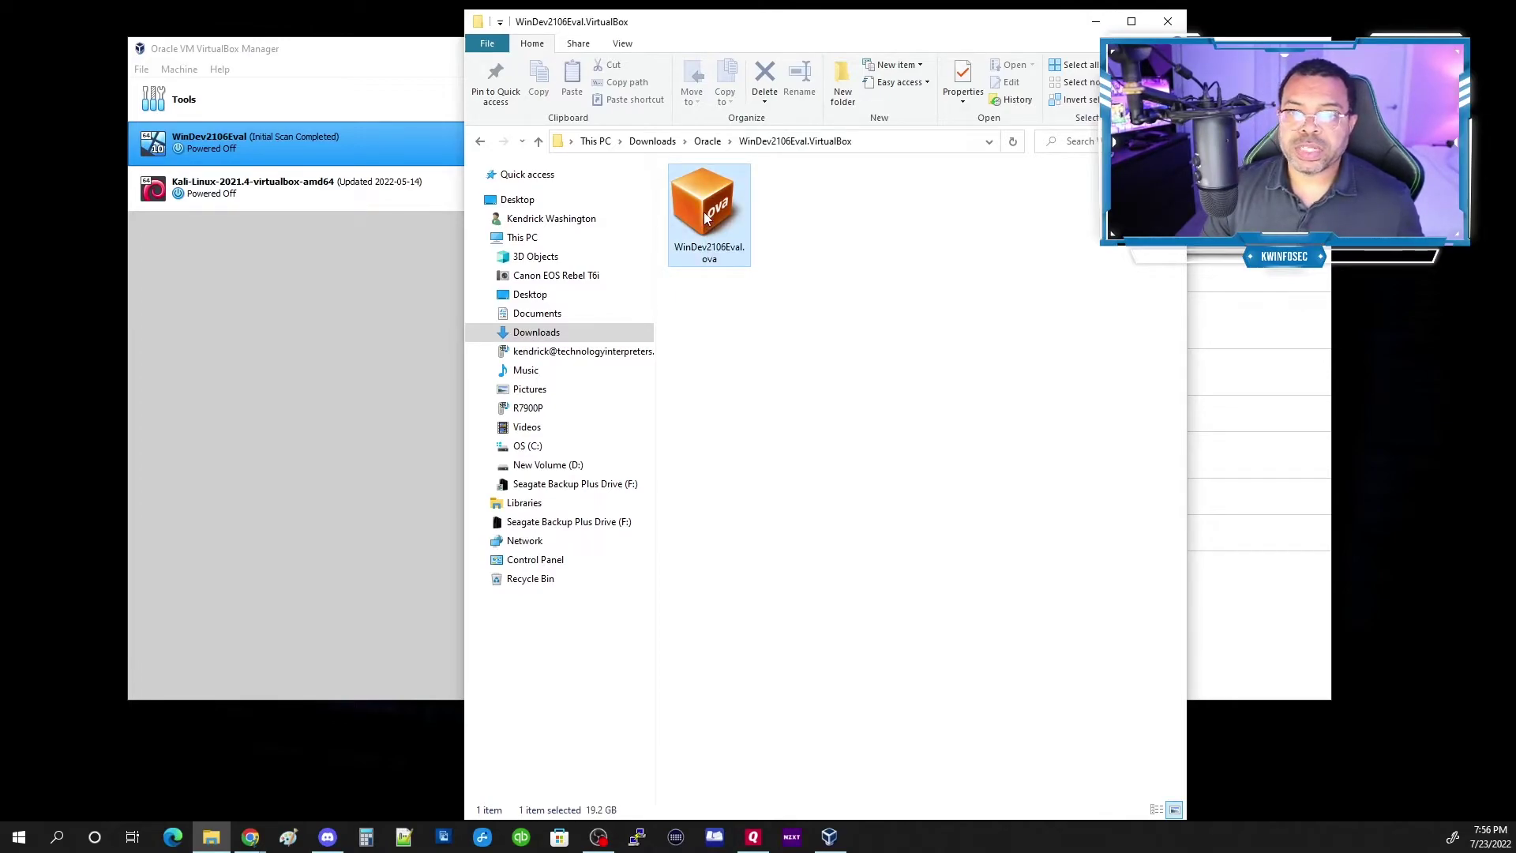
# Step: Open WinDev2106Eval.ova to import it into VirtualBox as WinDev2106Eval 1
pyautogui.doubleClick(708, 219)
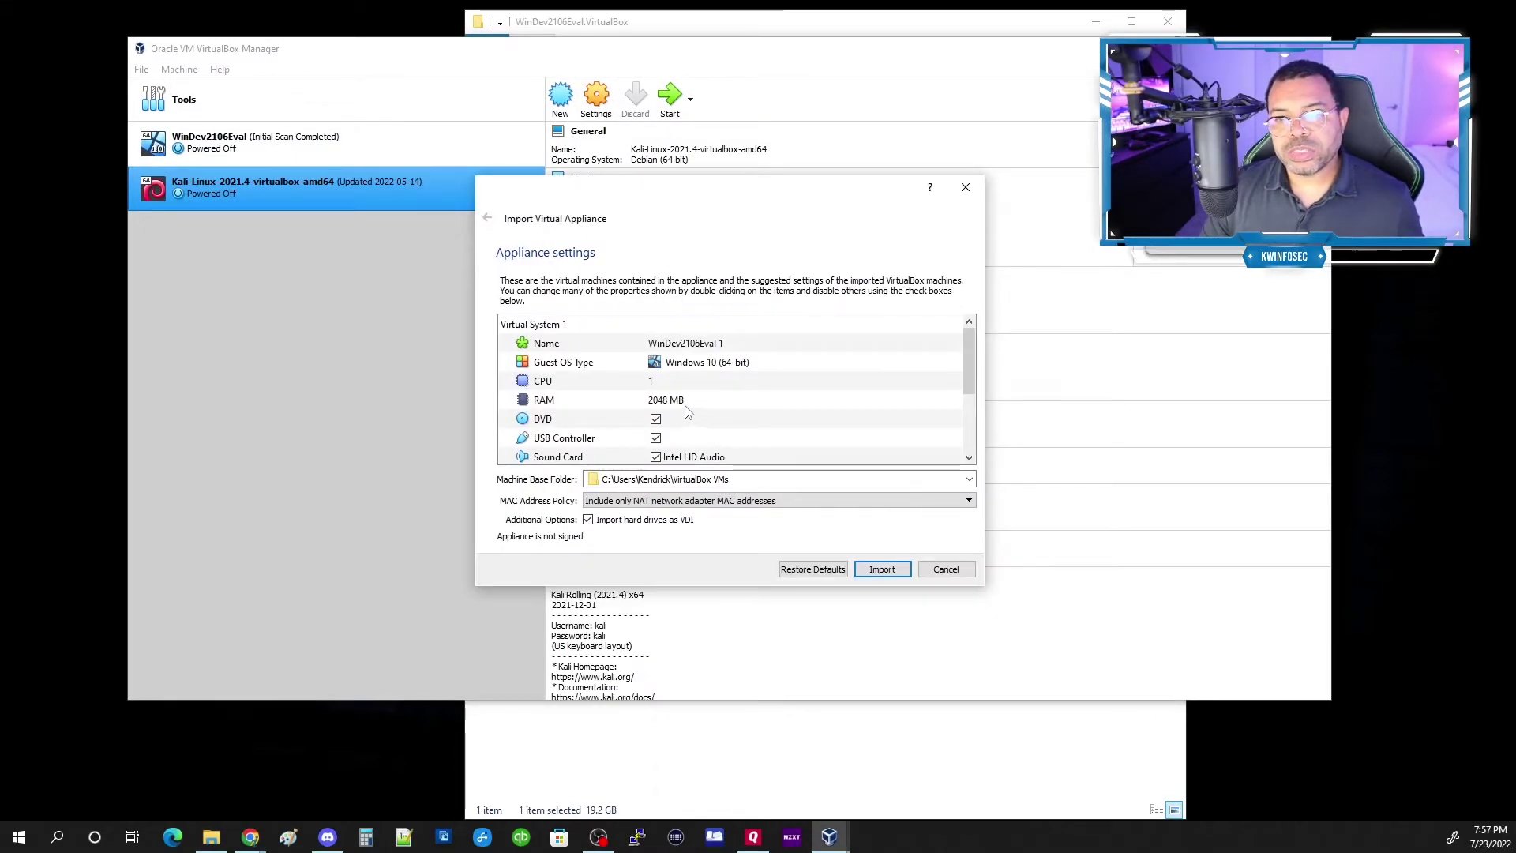
pyautogui.scroll(-3, 667, 391)
pyautogui.scroll(-2, 676, 402)
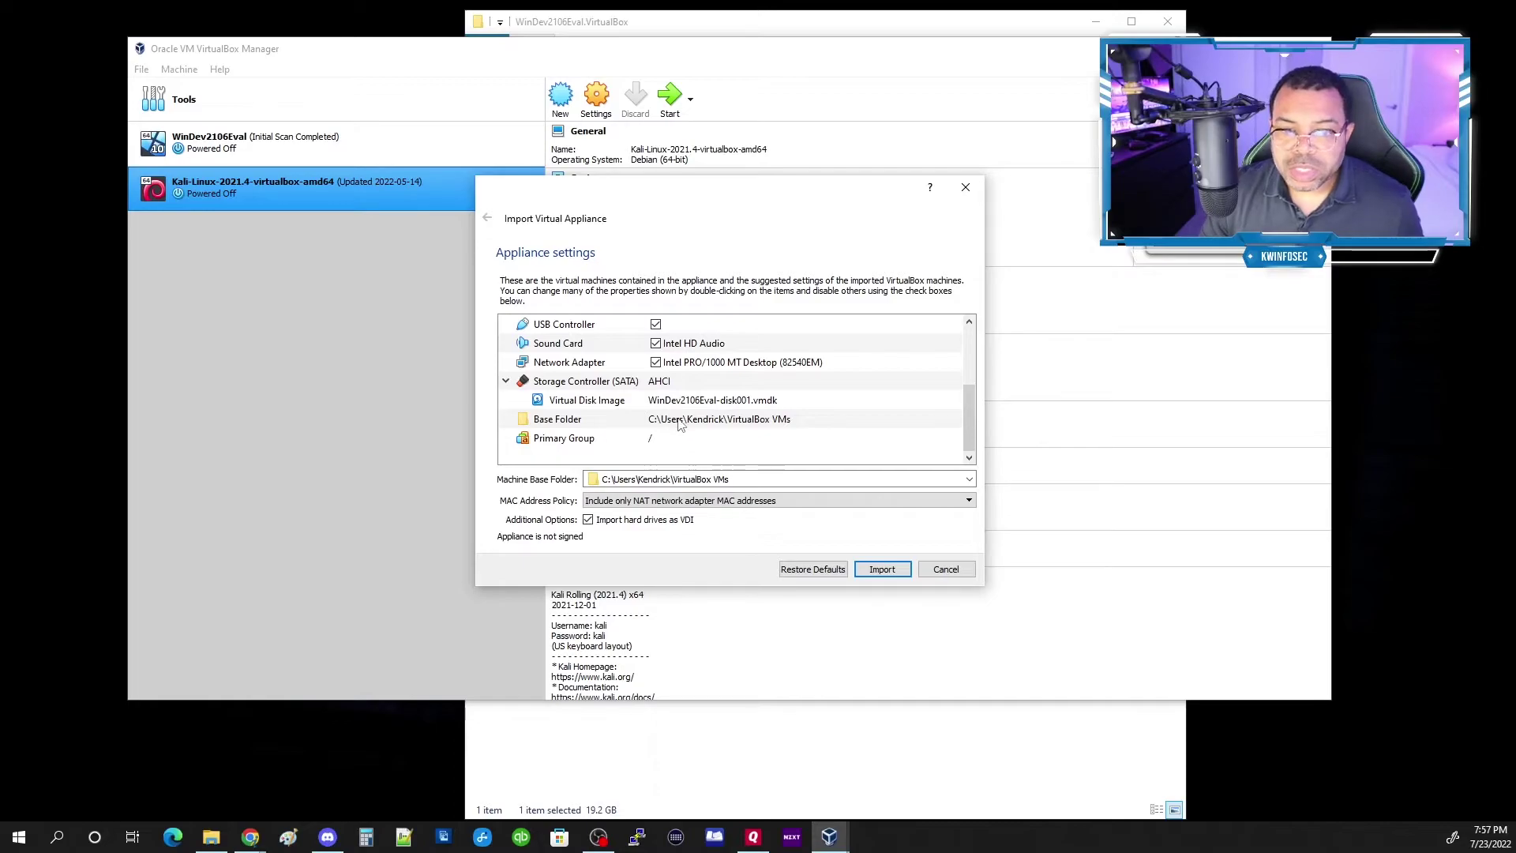
pyautogui.scroll(2, 629, 438)
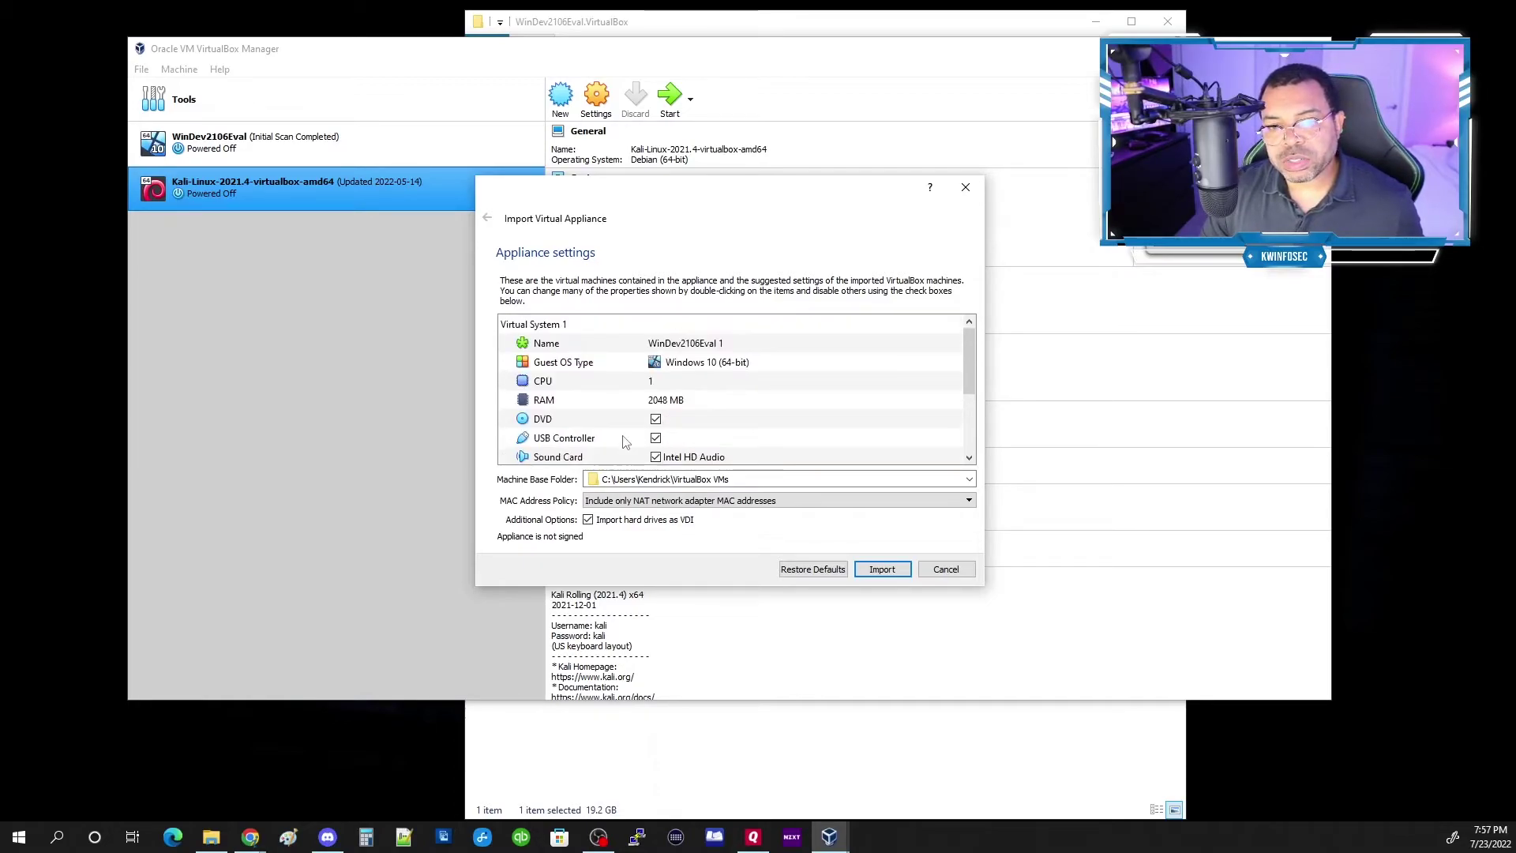
pyautogui.scroll(2, 626, 442)
pyautogui.scroll(3, 626, 440)
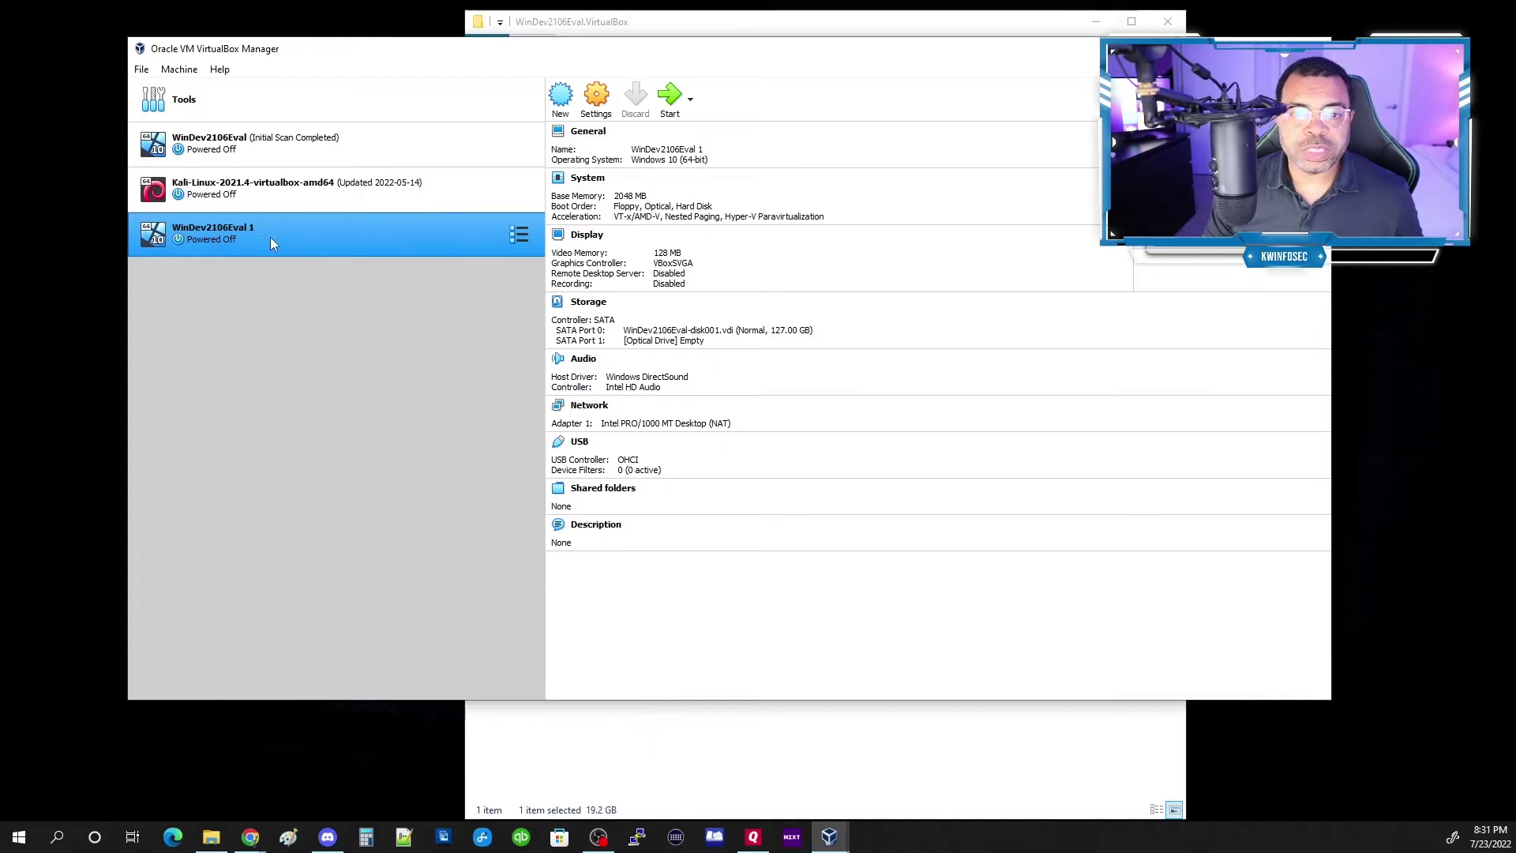
# Step: Start WinDev2106Eval 1, capture keyboard and mouse, and request full-screen mode
pyautogui.click(669, 100)
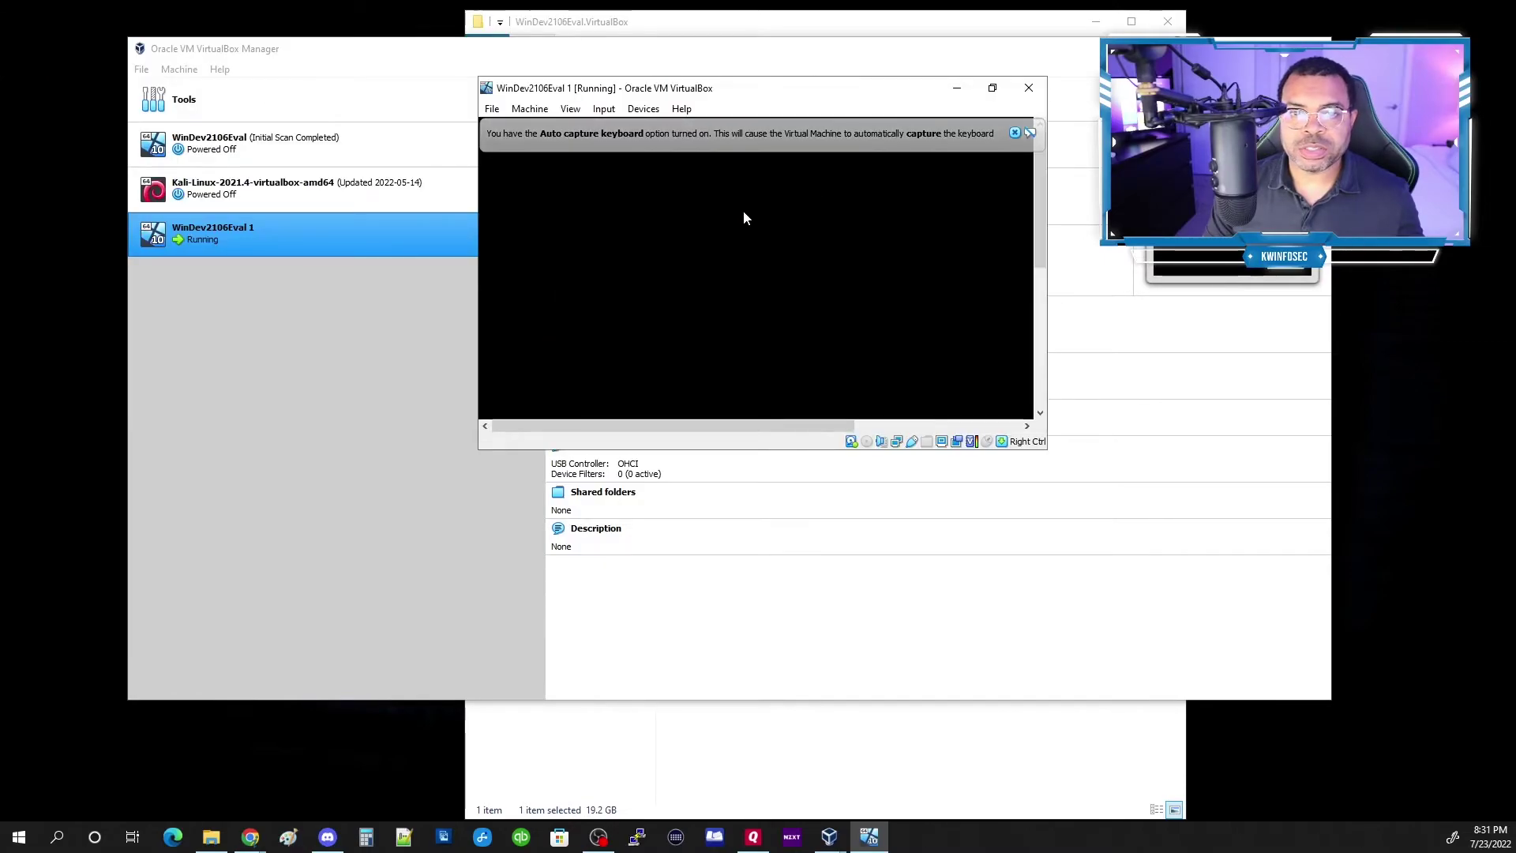
pyautogui.click(777, 270)
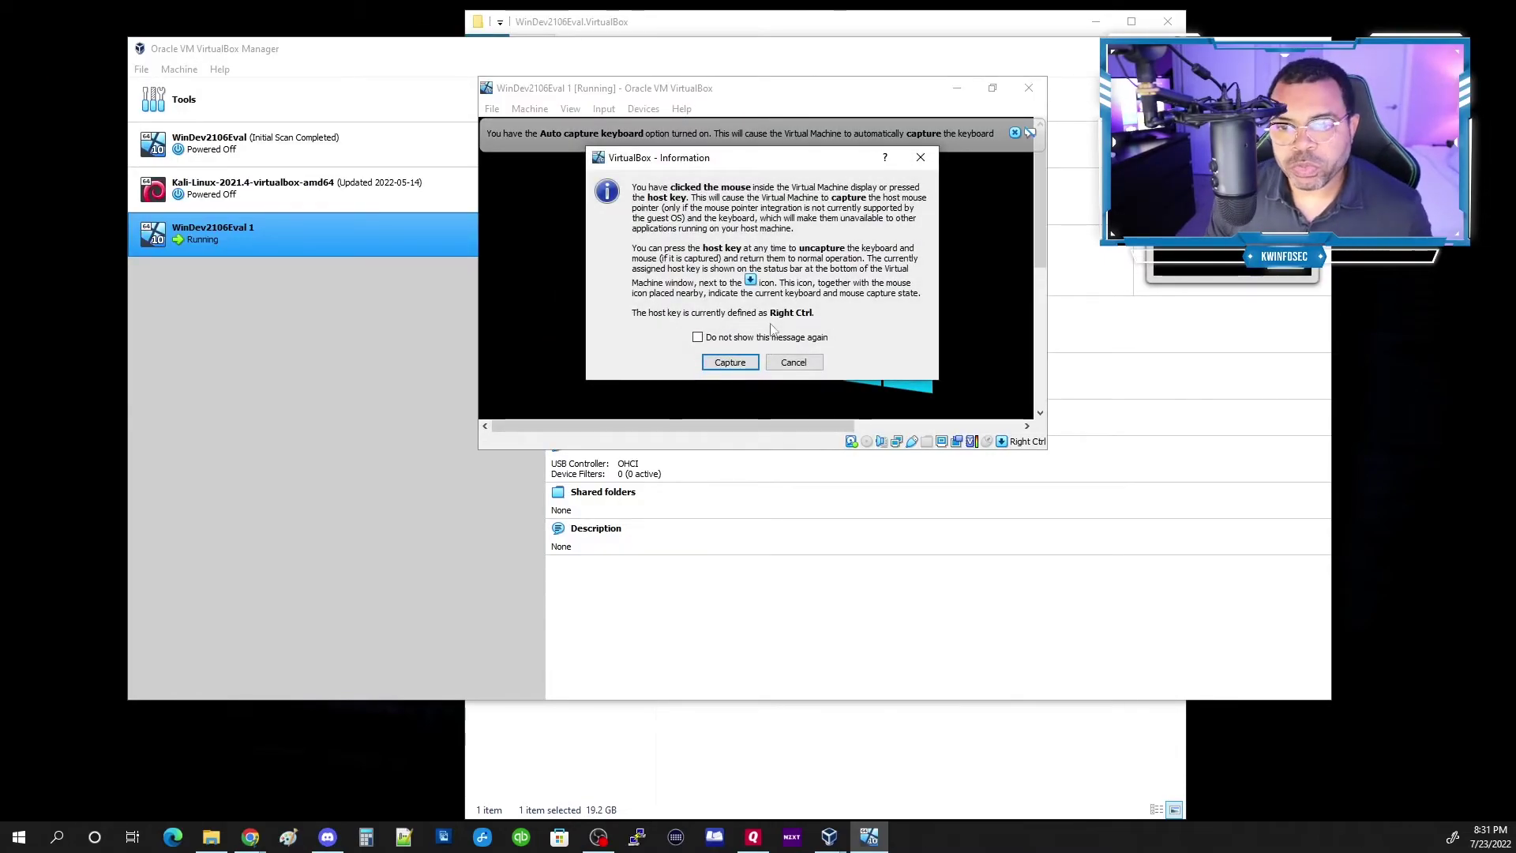
pyautogui.click(729, 363)
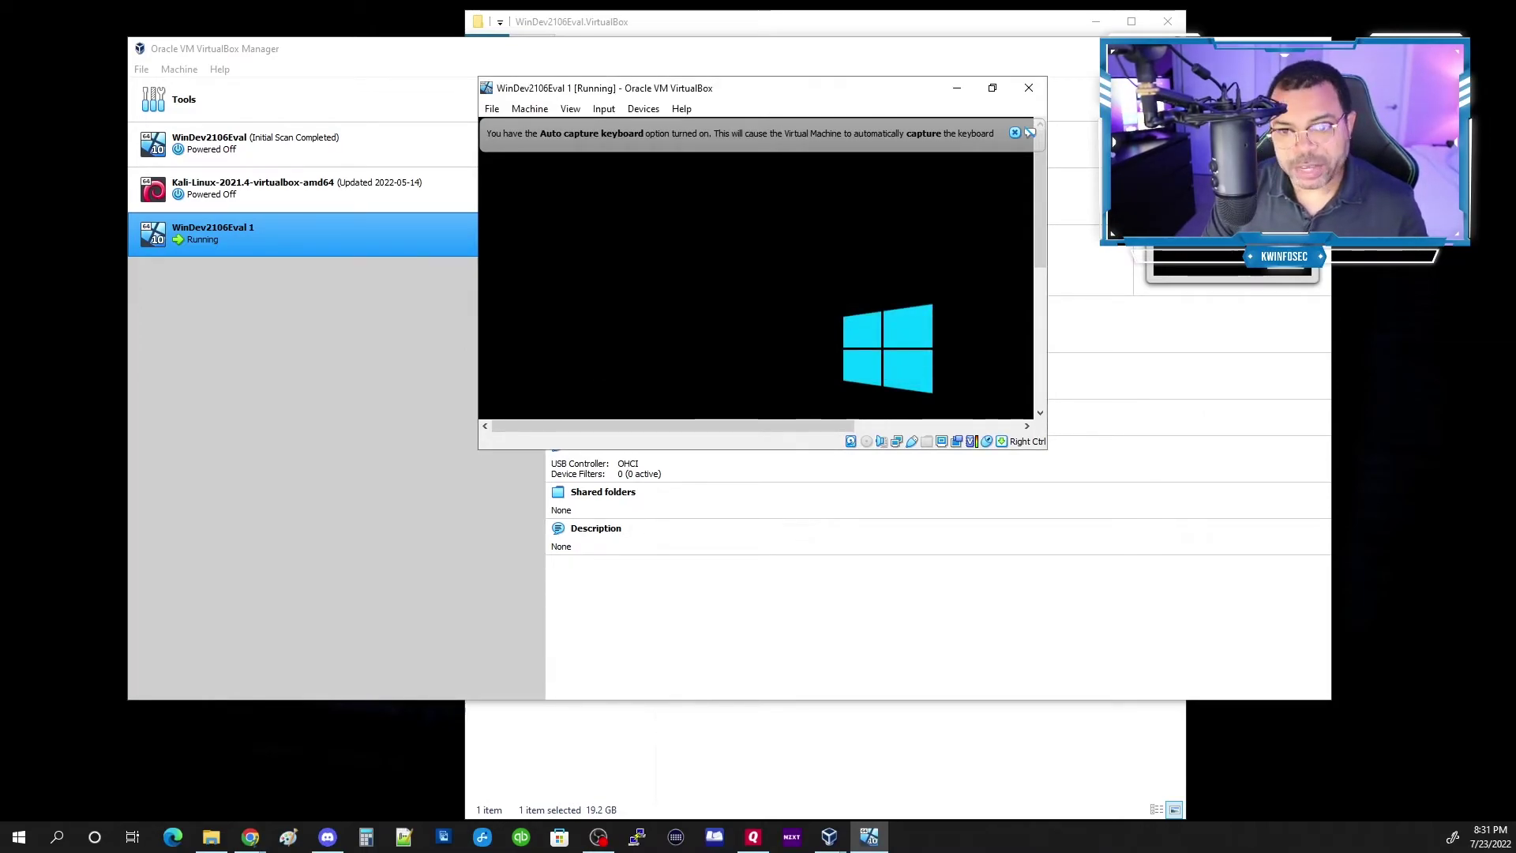
pyautogui.hotkey('ctrl', 'f')
# Step: Confirm the full-screen switch, then toggle the Start menu once Windows reaches the desktop
pyautogui.click(729, 334)
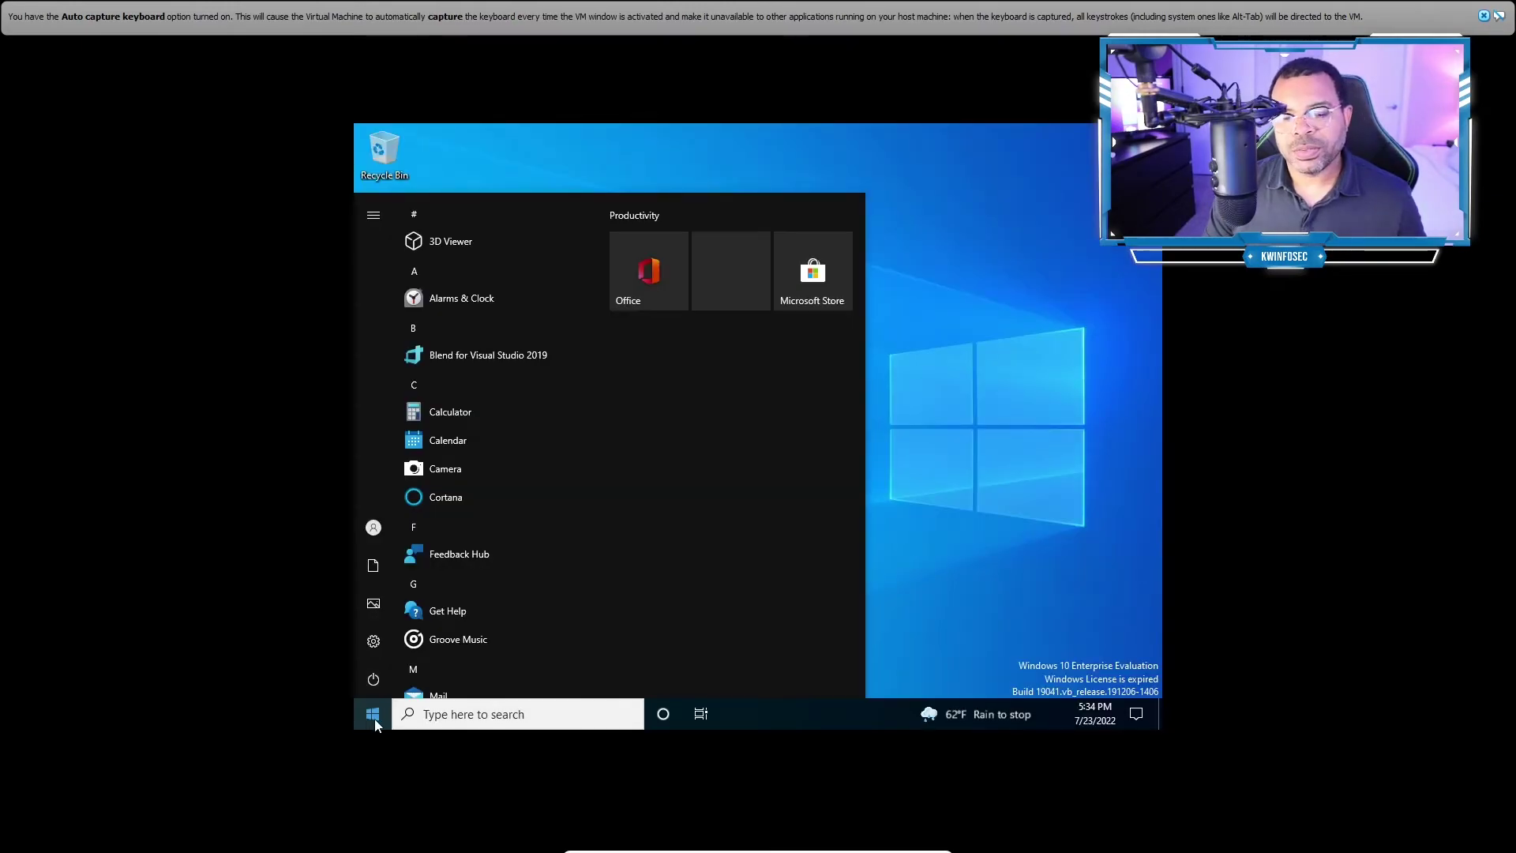
pyautogui.click(375, 719)
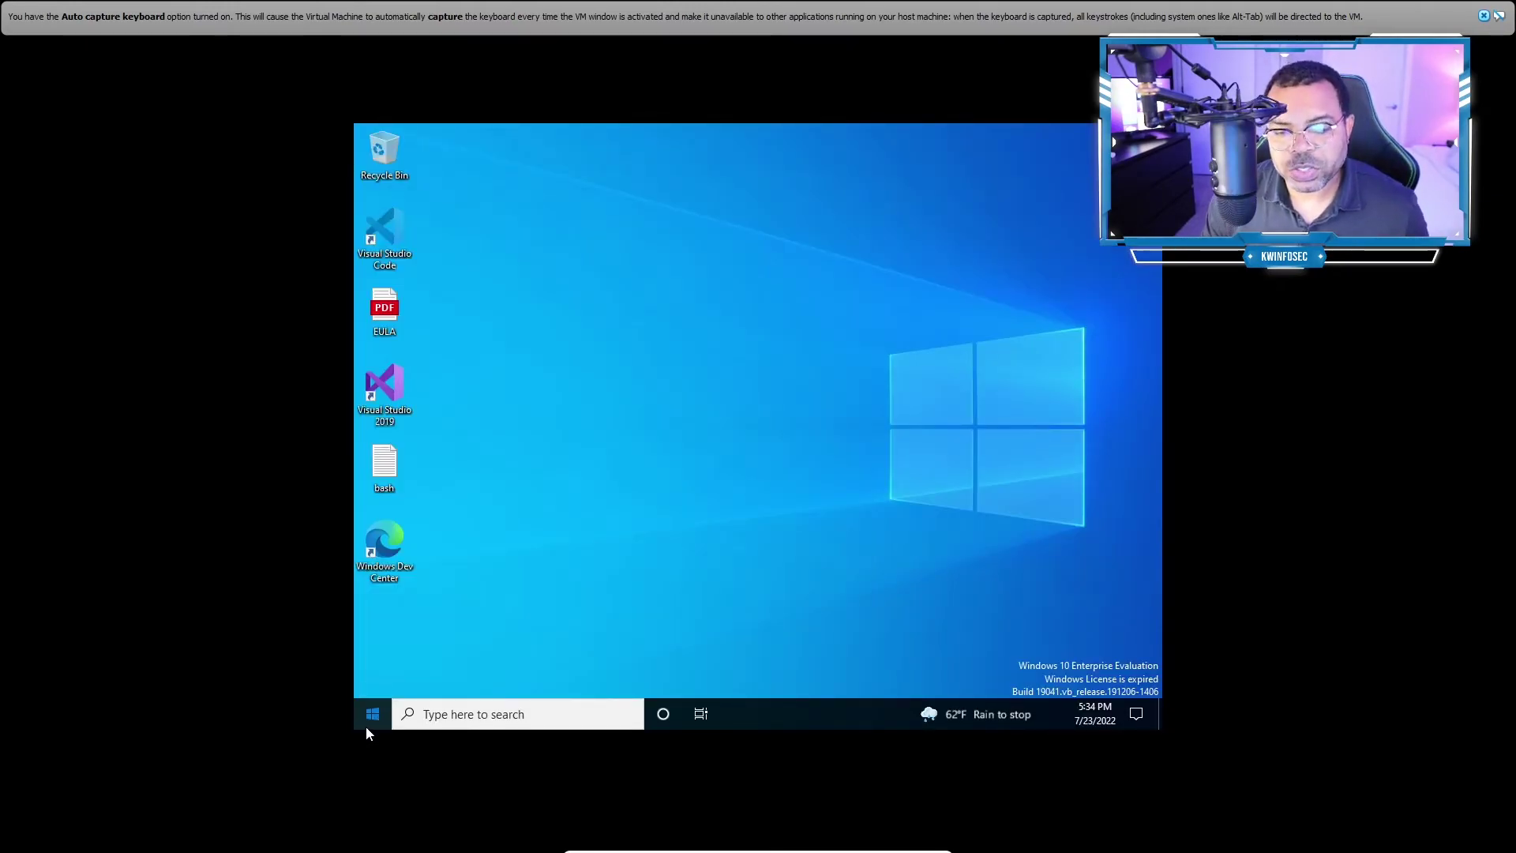
pyautogui.click(372, 714)
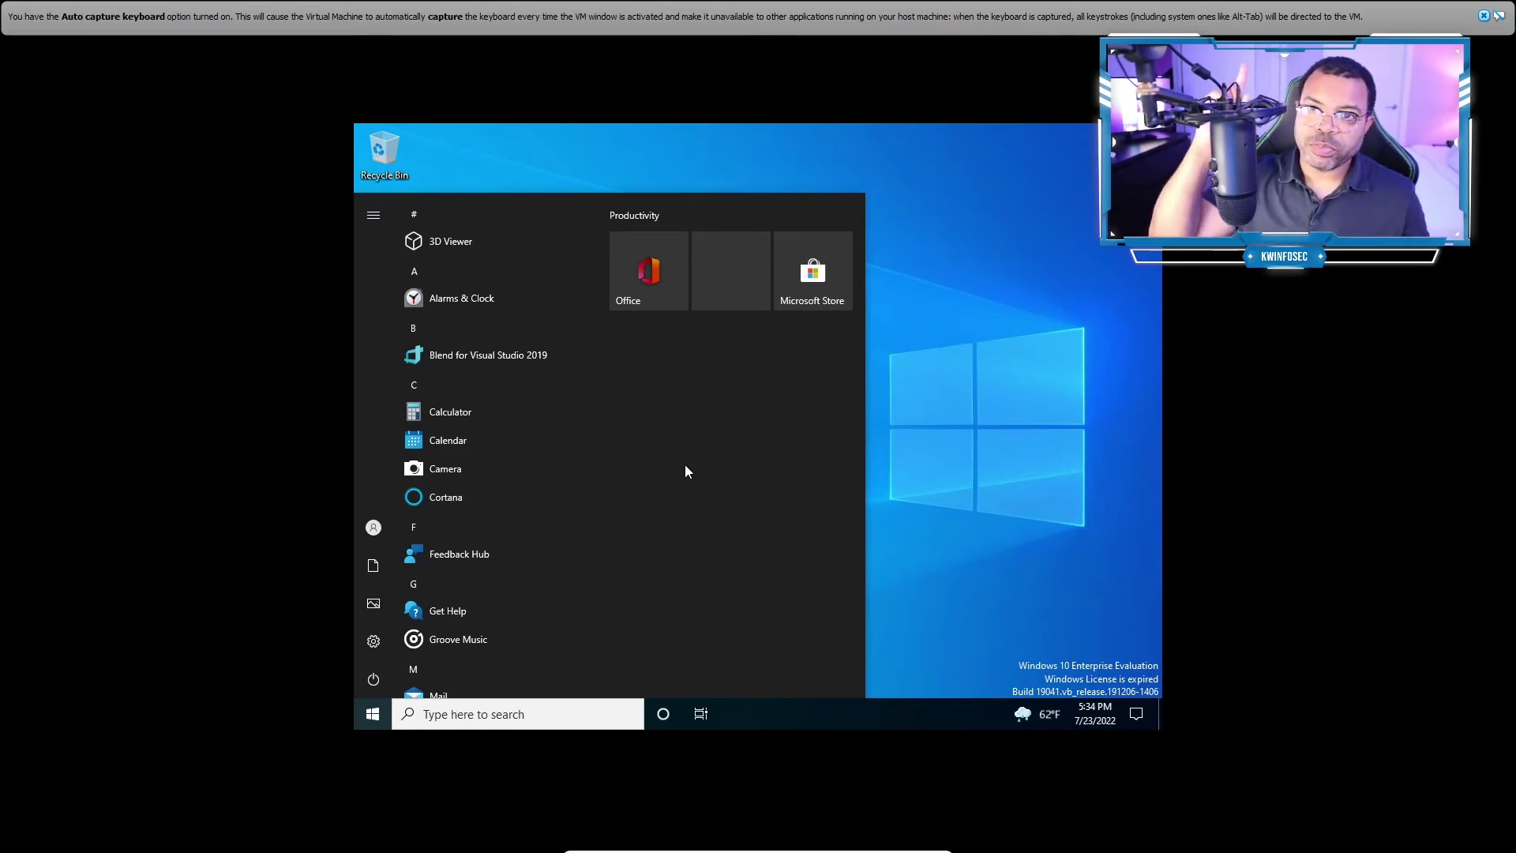
pyautogui.click(996, 391)
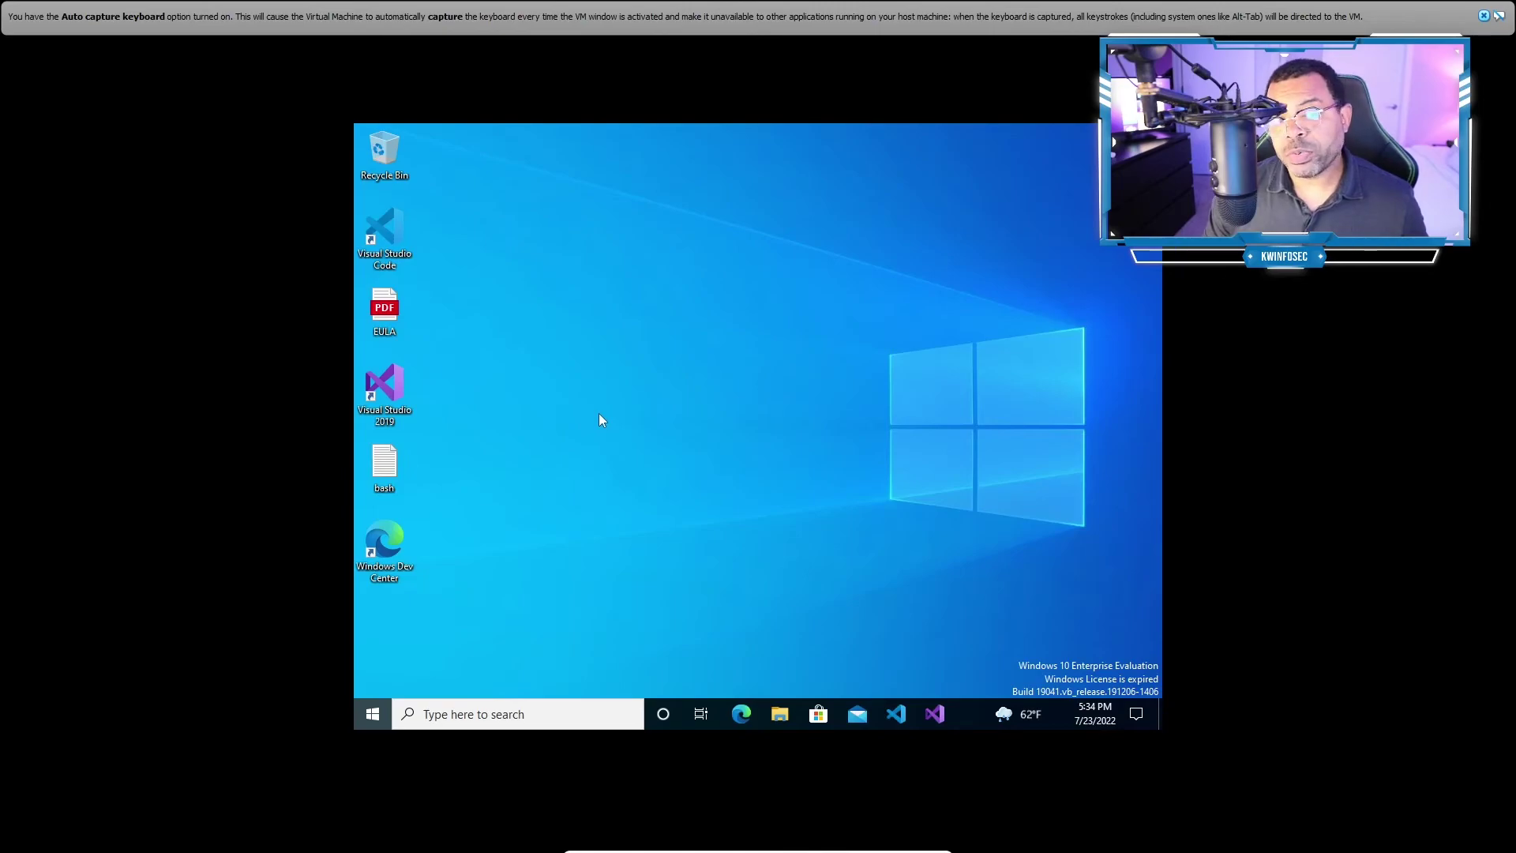